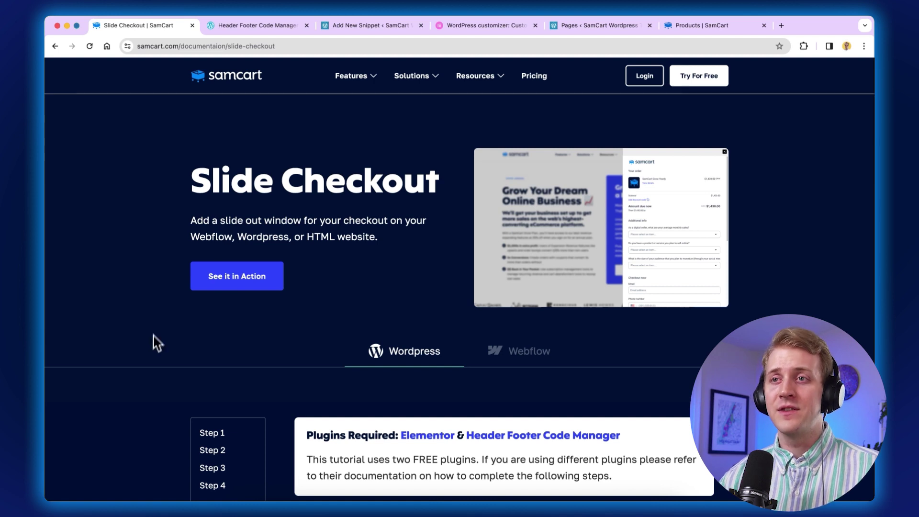
- Review the Header Footer Code Manager and Elementor plugin pages, the Slide Checkout guide, the WordPress page list and the SamCart product's details
click(254, 26)
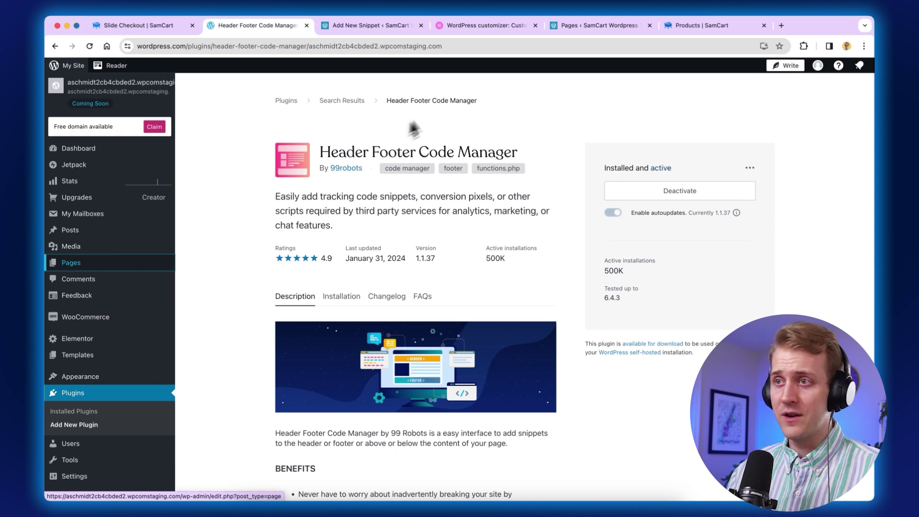
click(466, 25)
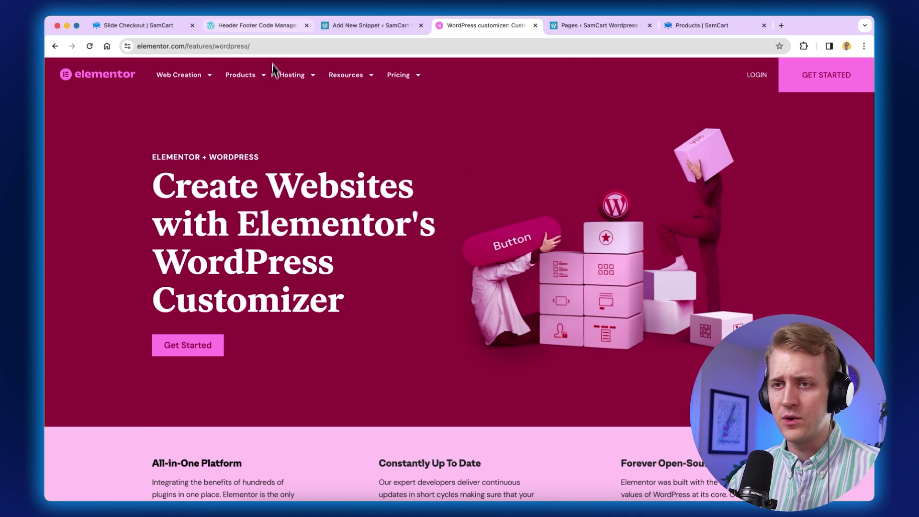
click(258, 26)
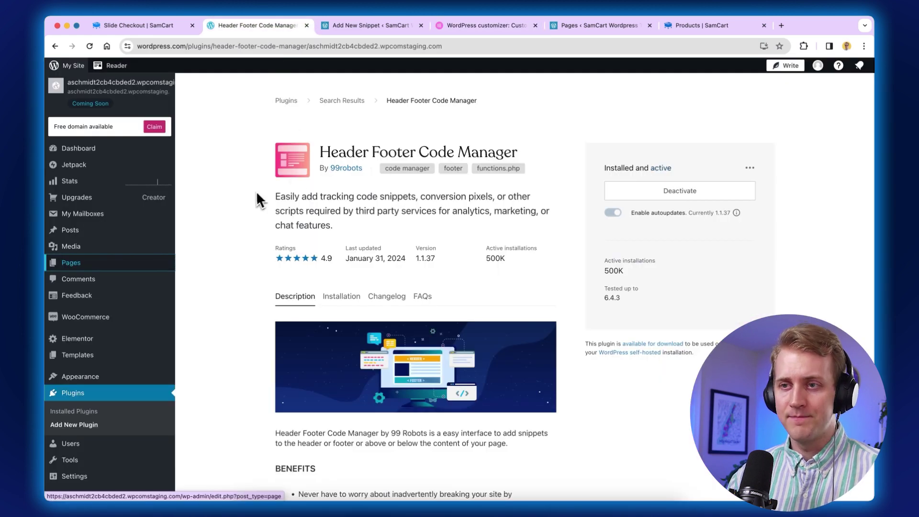
click(139, 25)
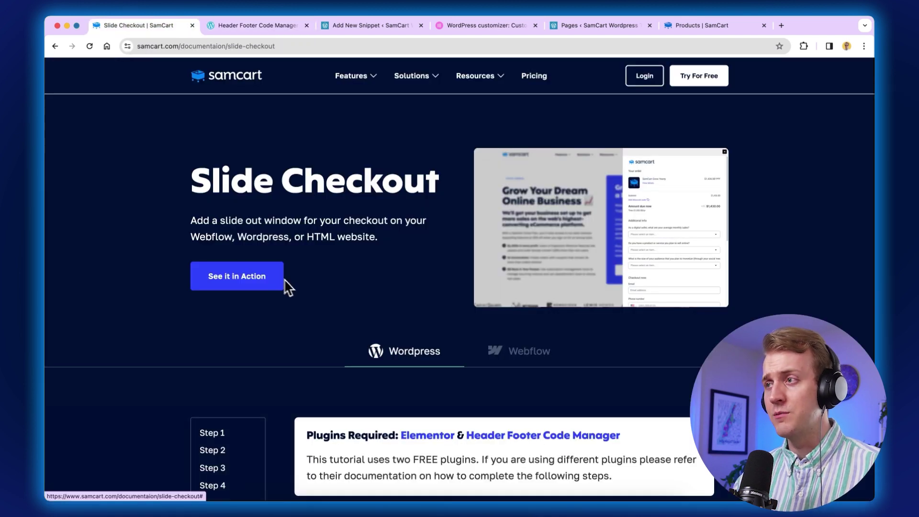
scroll(380, 277, down, 1)
scroll(380, 276, down, 7)
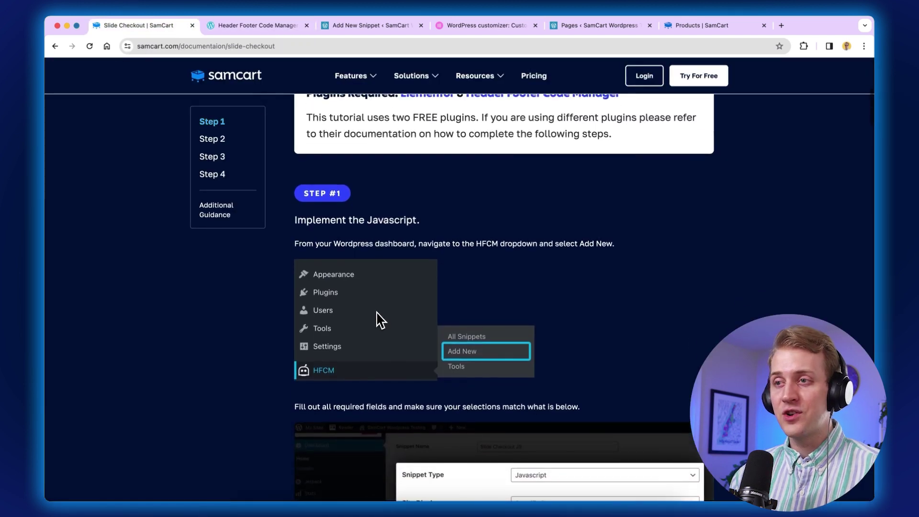
scroll(380, 321, up, 6)
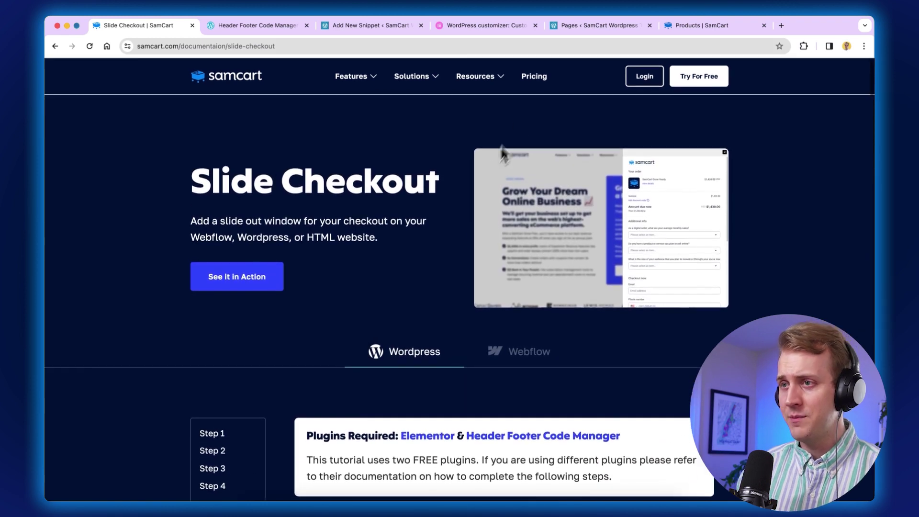
click(569, 25)
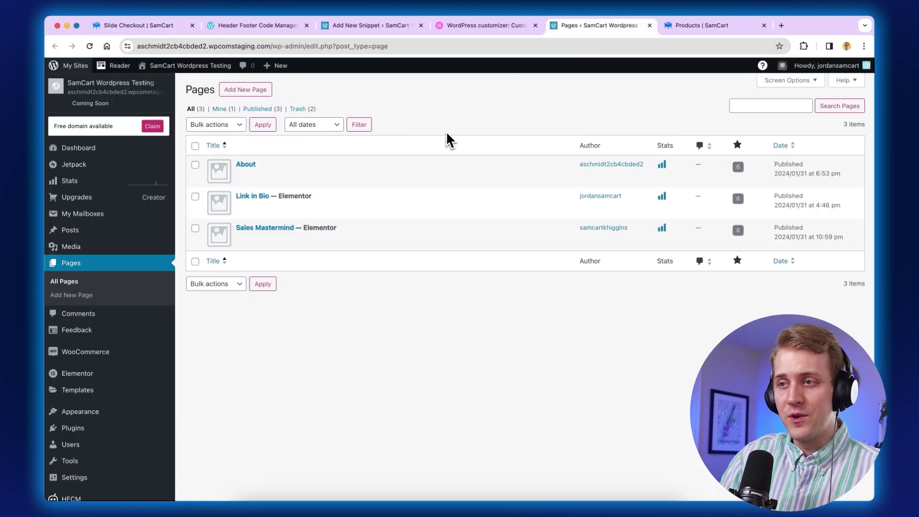
mouse_move(289, 248)
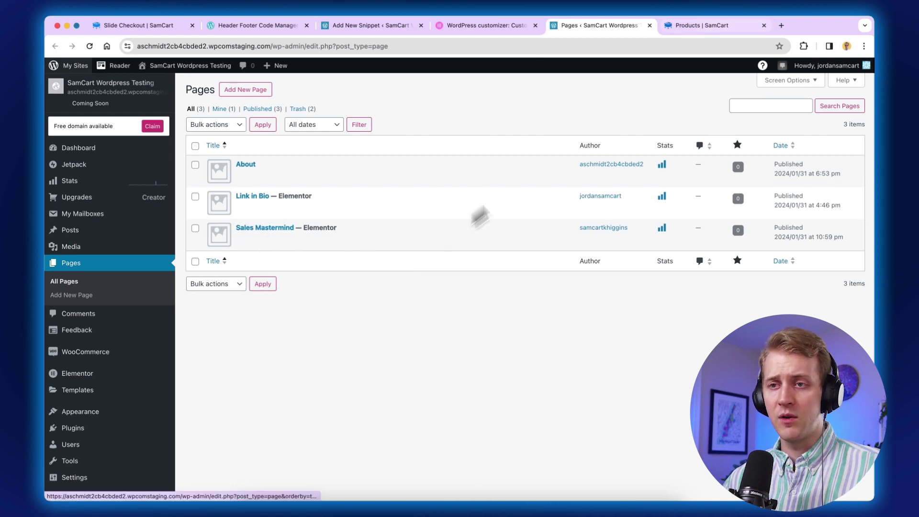
click(709, 26)
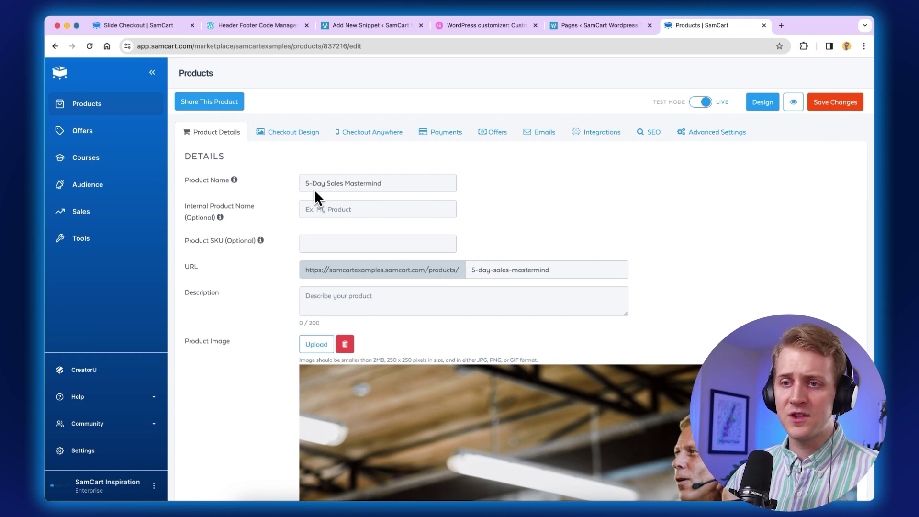
scroll(303, 289, down, 5)
- Copy the Step 1 JavaScript from the Slide Checkout guide and review its required snippet settings
click(165, 27)
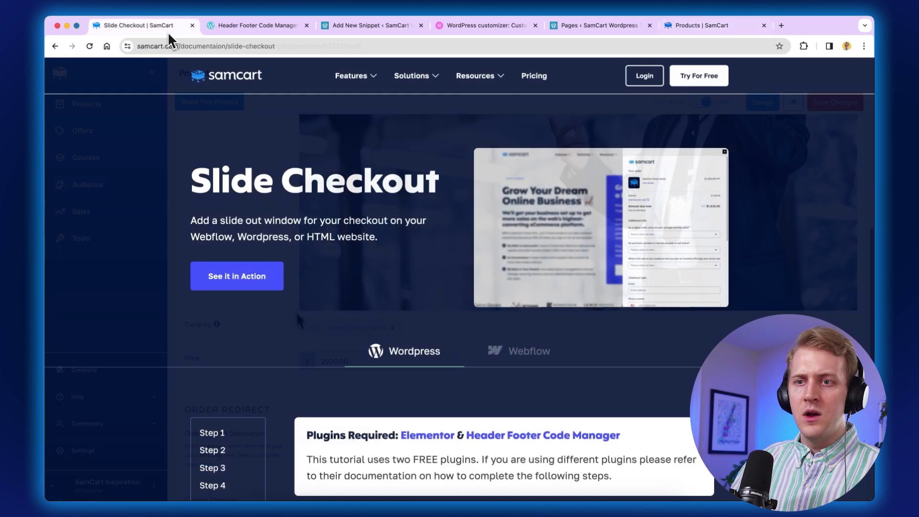
scroll(352, 322, down, 8)
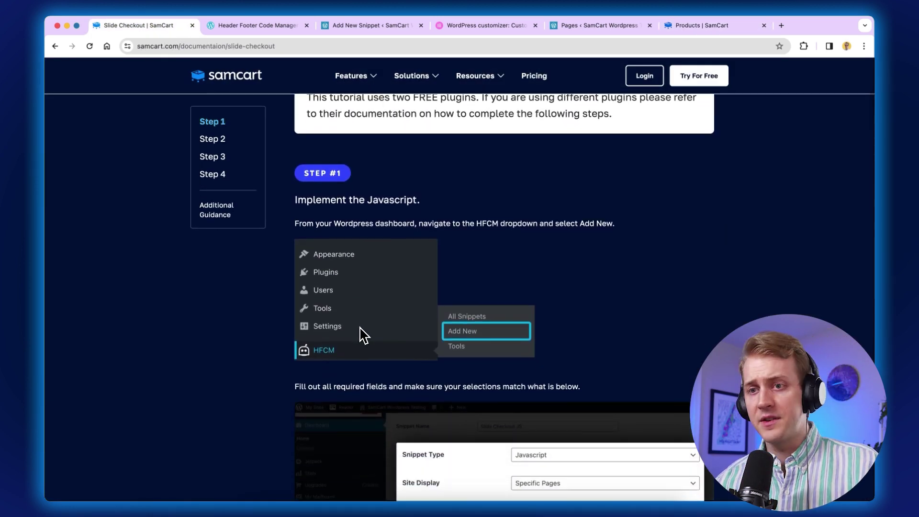
scroll(361, 334, down, 1)
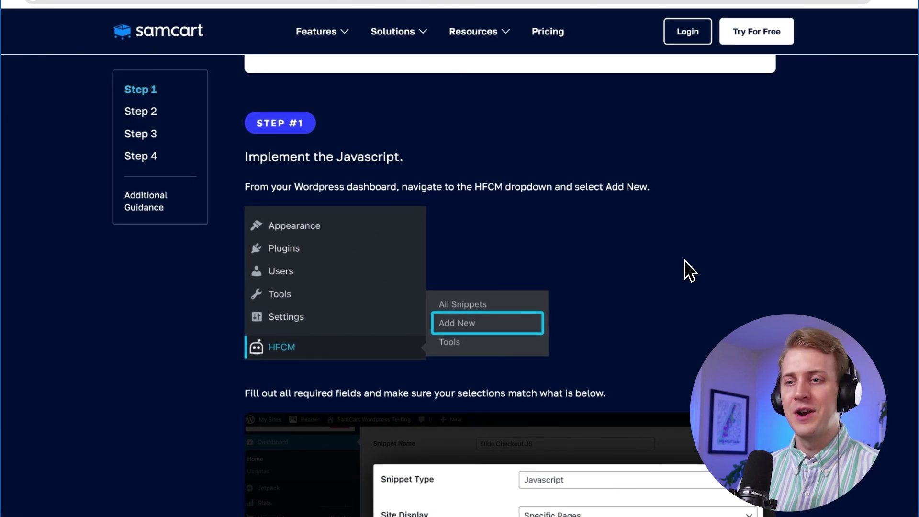
scroll(684, 260, down, 3)
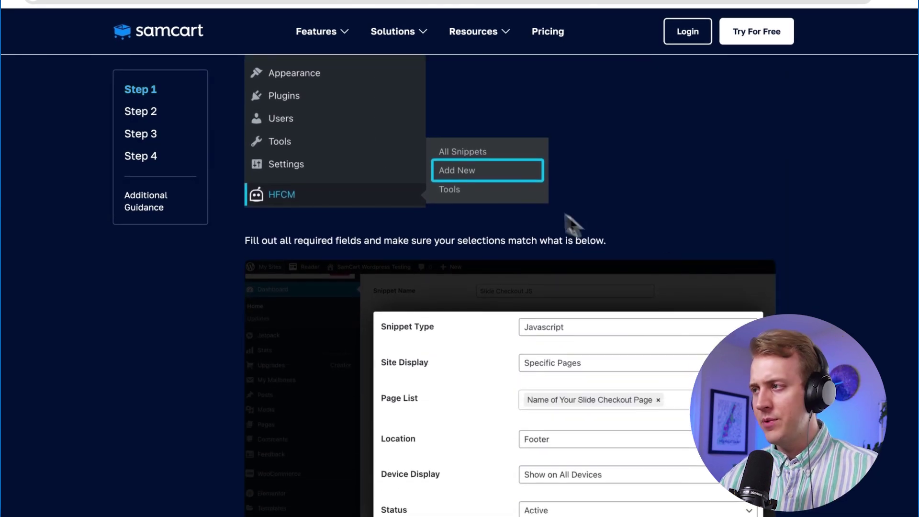
scroll(651, 261, down, 2)
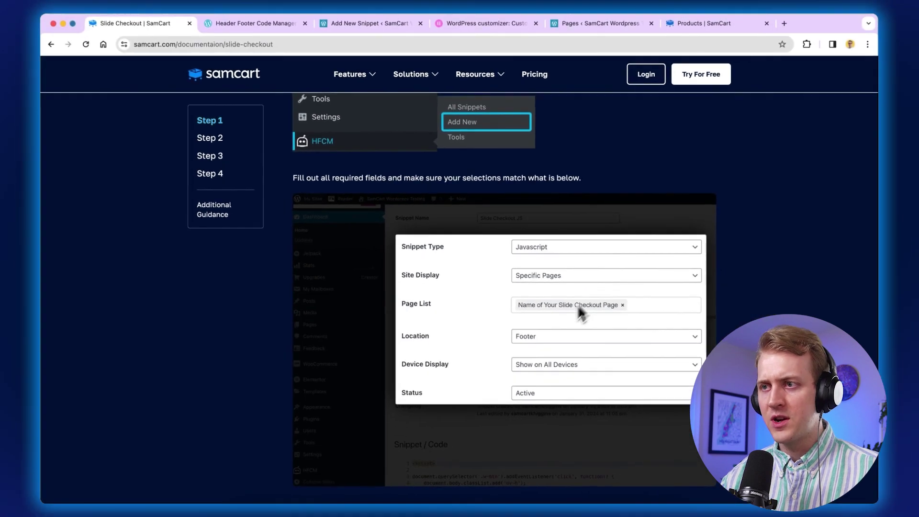
scroll(522, 340, down, 5)
click(655, 261)
scroll(657, 262, up, 2)
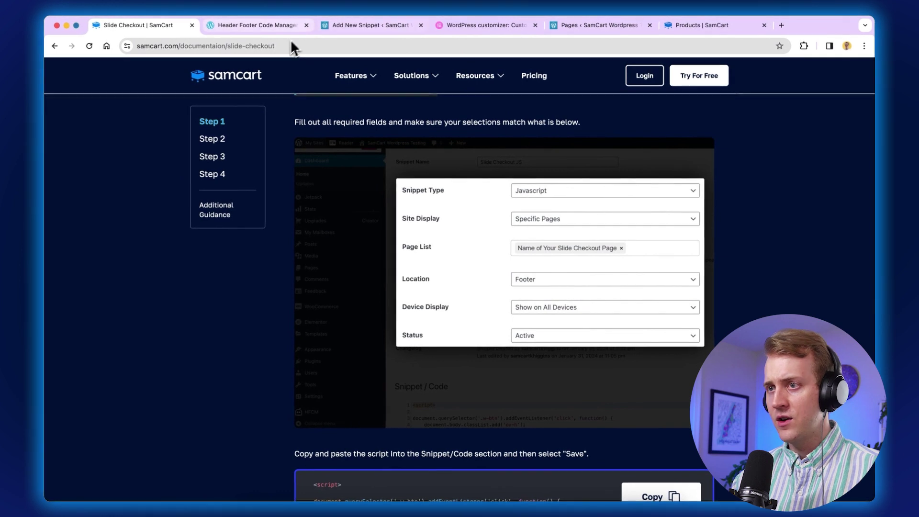
- In the new HFCM snippet, choose Javascript as the snippet type and name the snippet "Footer Code"
click(344, 26)
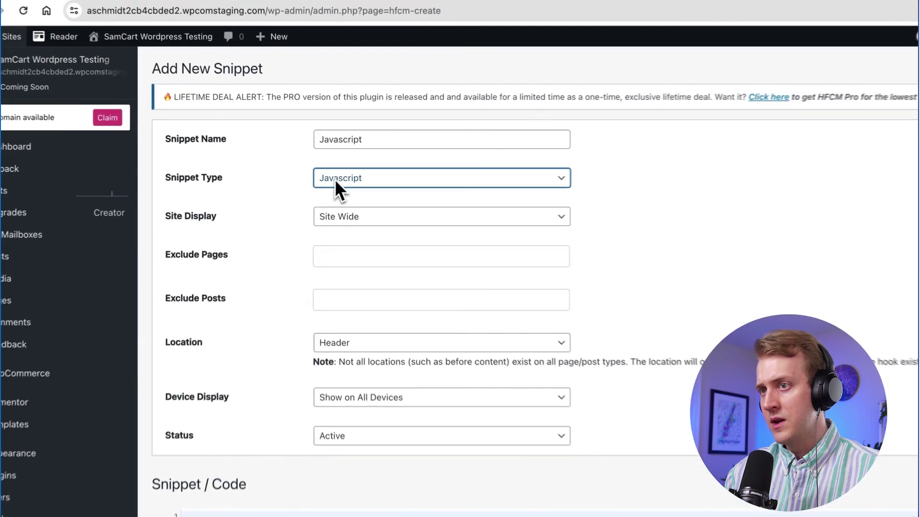
click(325, 172)
click(332, 170)
double_click(348, 139)
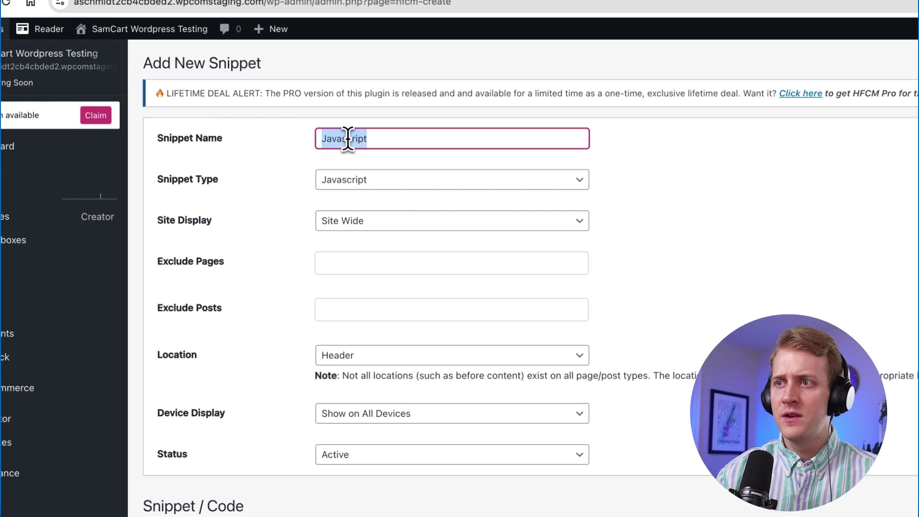
text(Footer Code)
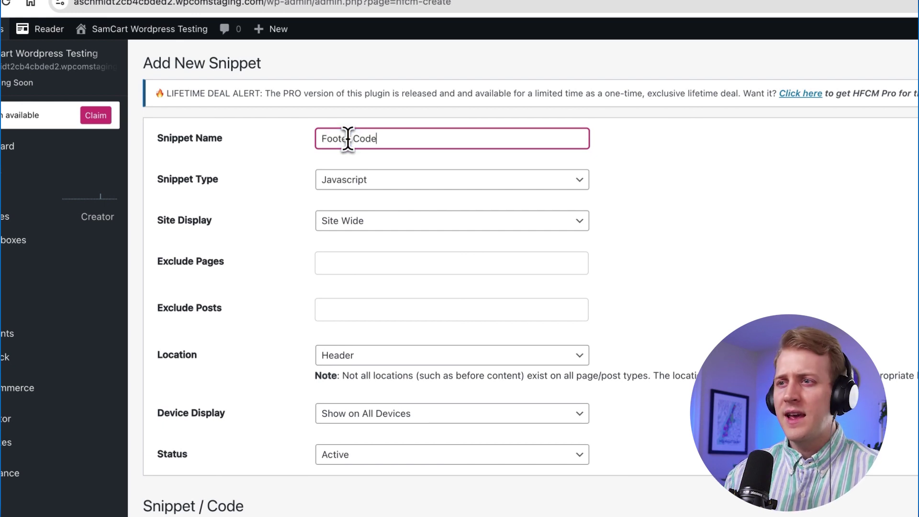
click(296, 179)
- Set the snippet's site display to Specific Pages and add Sales Mastermind to its page list
click(332, 227)
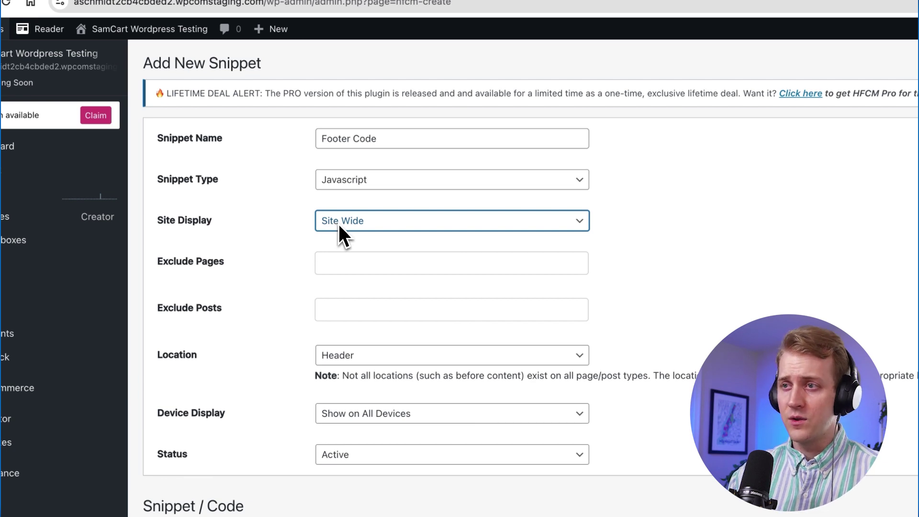
click(337, 223)
click(350, 246)
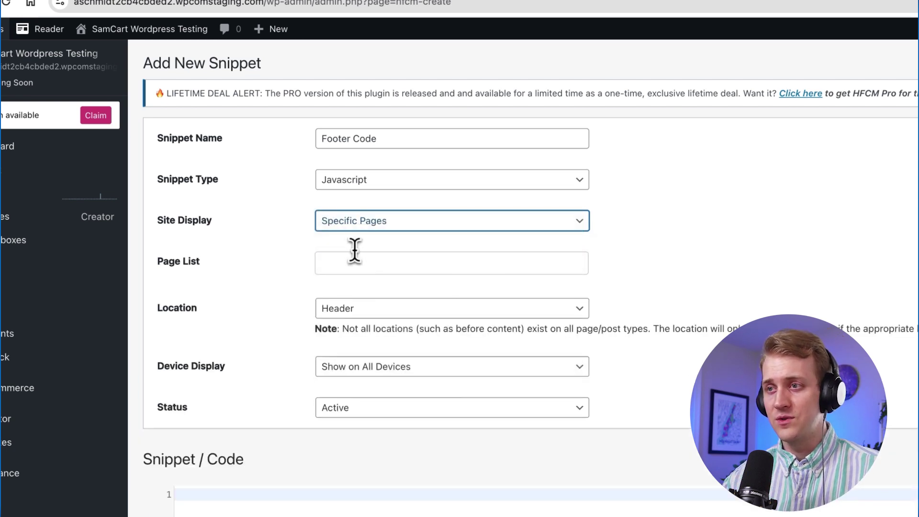
click(361, 258)
click(357, 324)
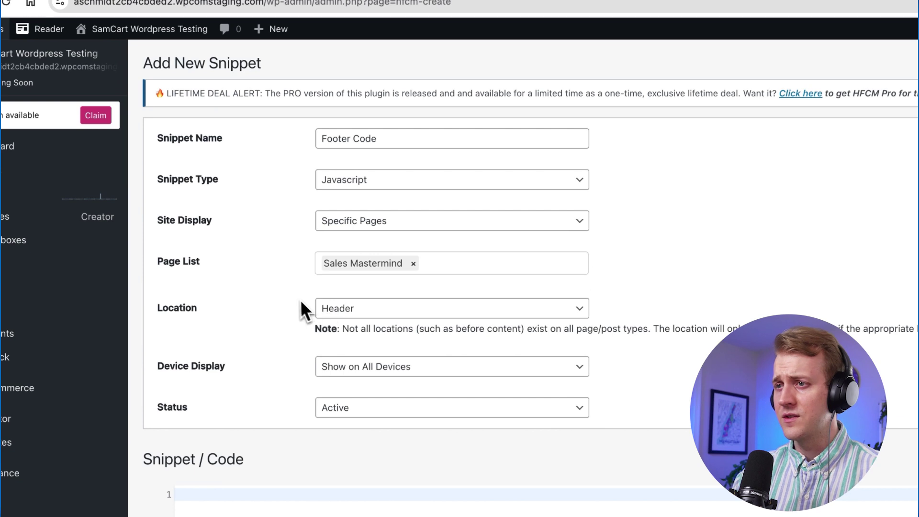
click(398, 271)
click(430, 292)
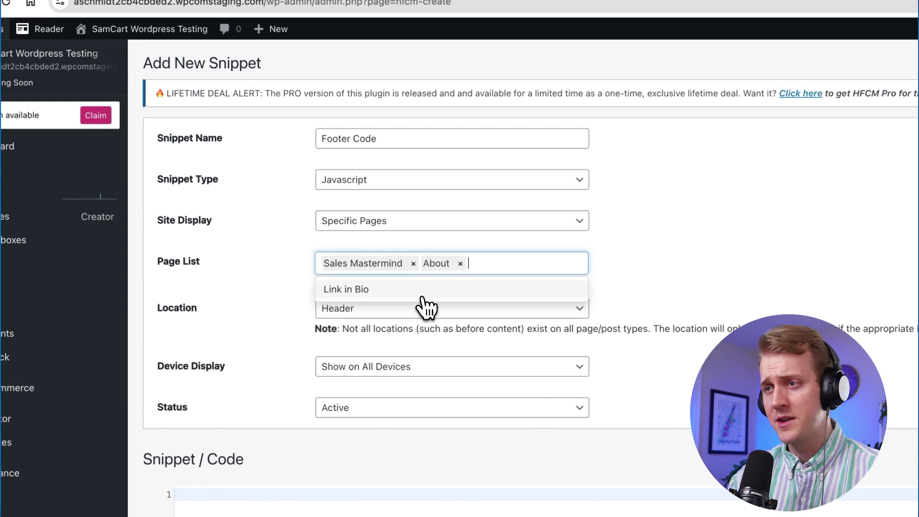
click(437, 288)
click(459, 264)
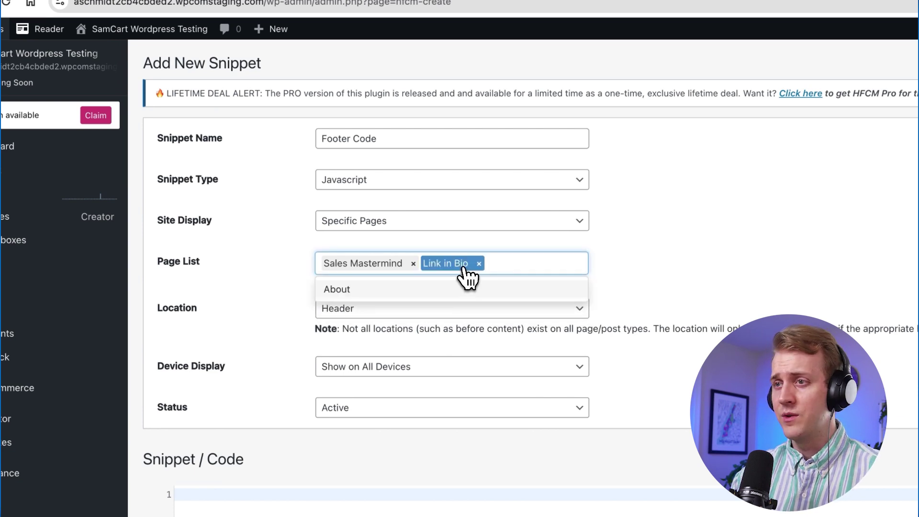
click(479, 263)
click(307, 287)
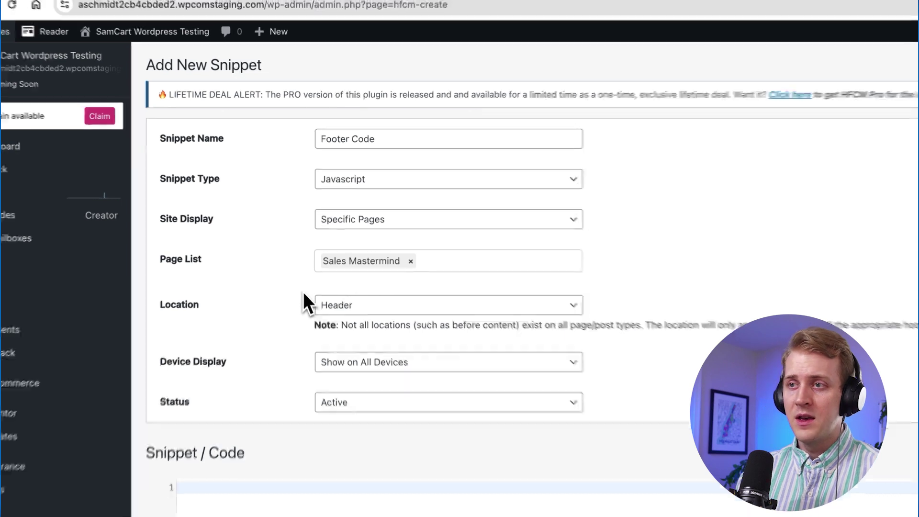
- Set the snippet's location to Footer and paste the copied JavaScript into its code area
click(348, 309)
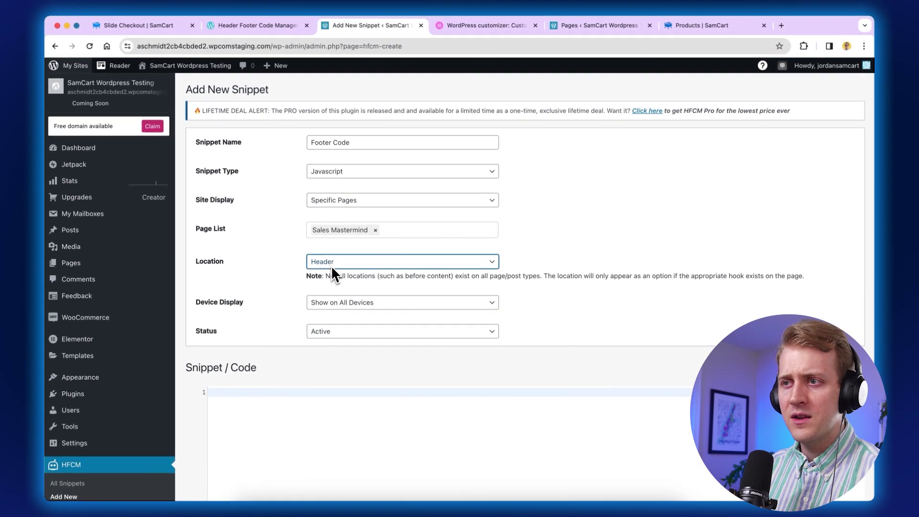
click(331, 292)
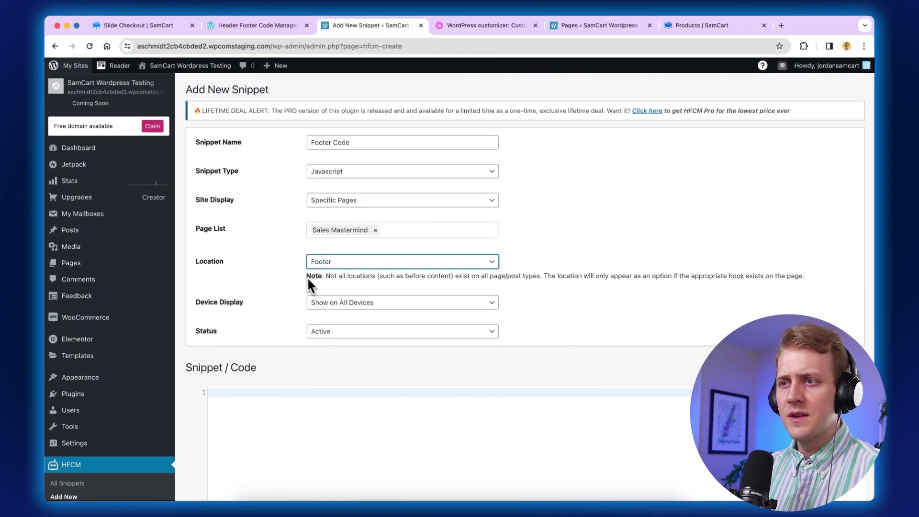
scroll(295, 271, down, 2)
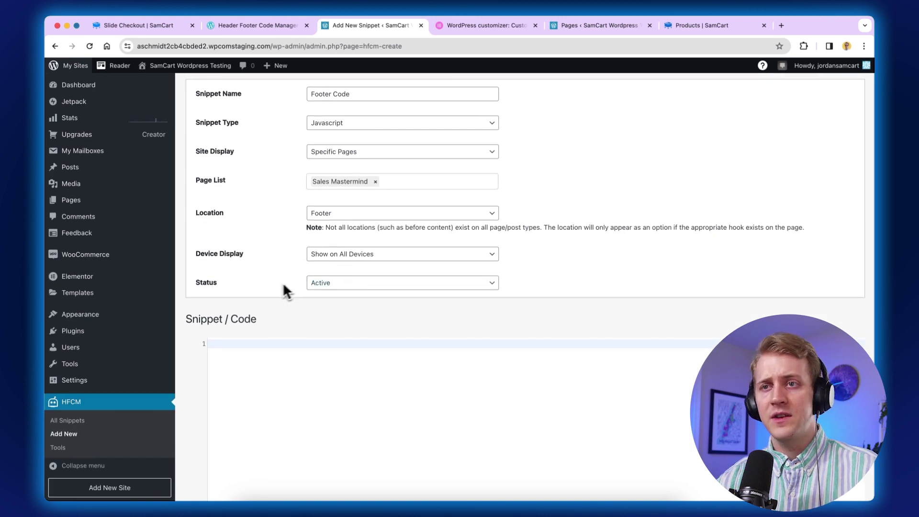
scroll(275, 290, down, 2)
scroll(249, 258, down, 2)
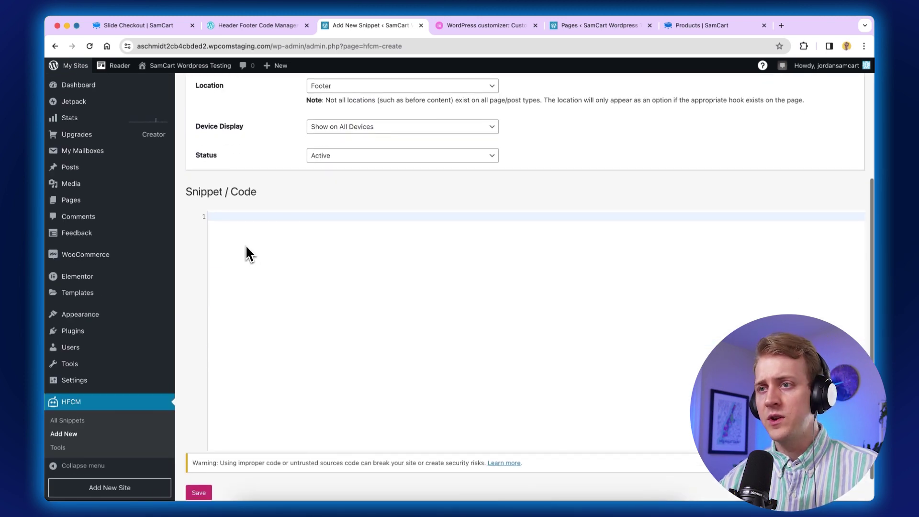
key(super+v)
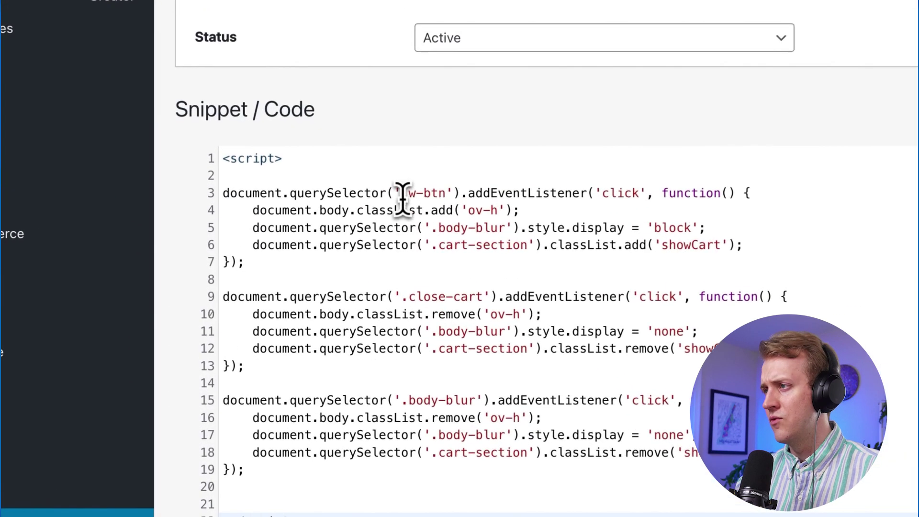
- Check the w-btn class name in the pasted script's first selector and save the Footer Code snippet
click(303, 234)
drag(408, 192, 448, 194)
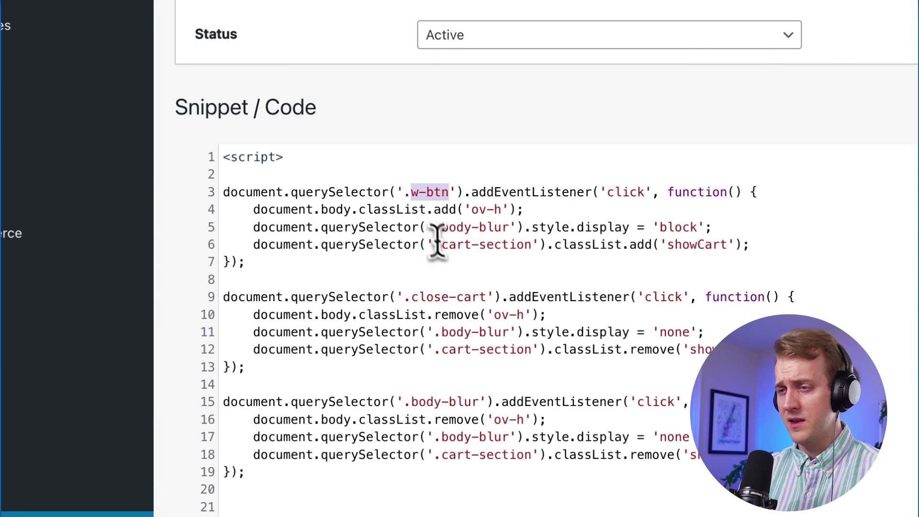
click(424, 292)
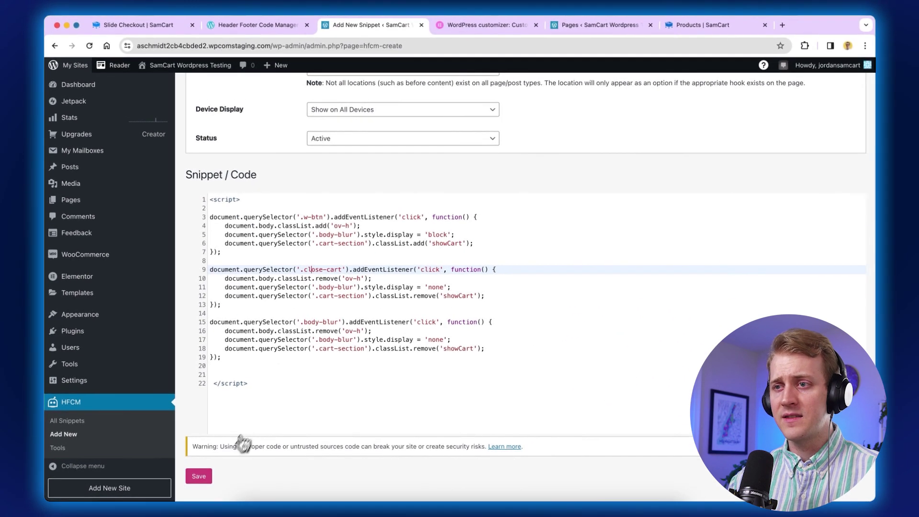
click(199, 476)
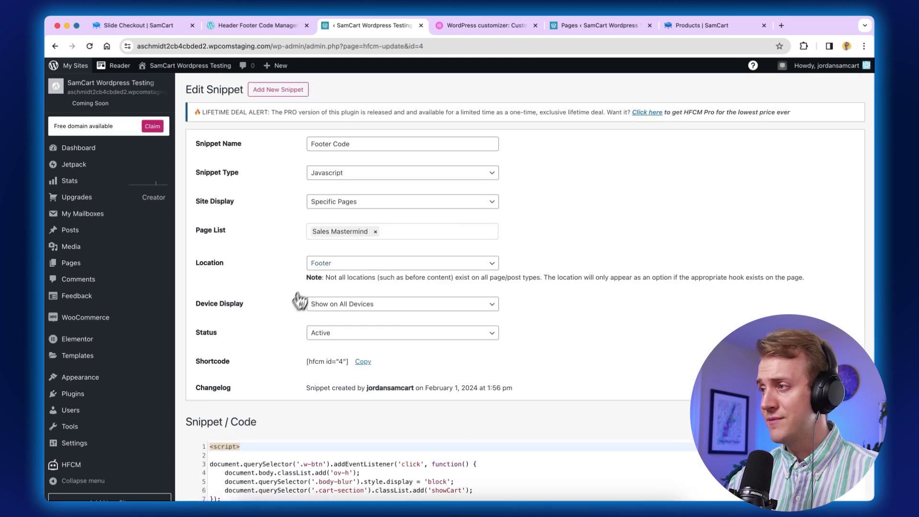
- Return to the Slide Checkout guide and copy the Step 2 CSS code
click(158, 26)
scroll(348, 266, down, 13)
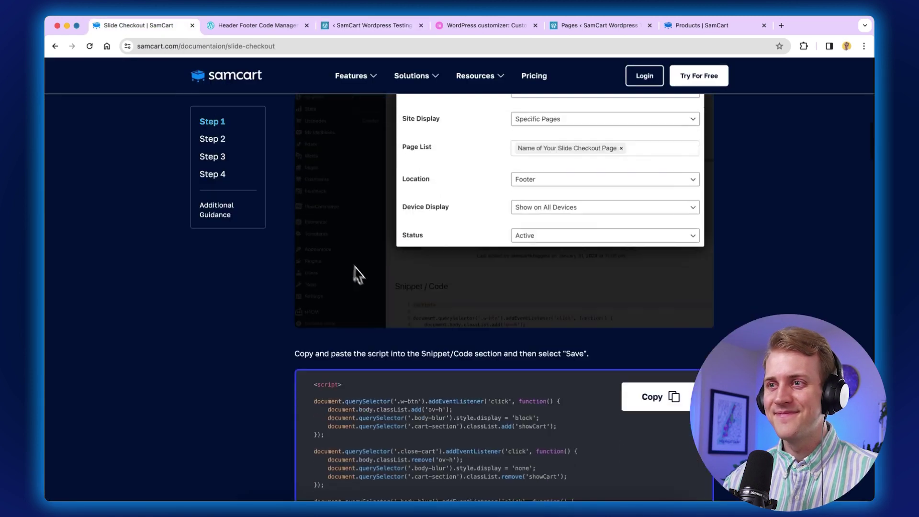
scroll(386, 304, down, 1)
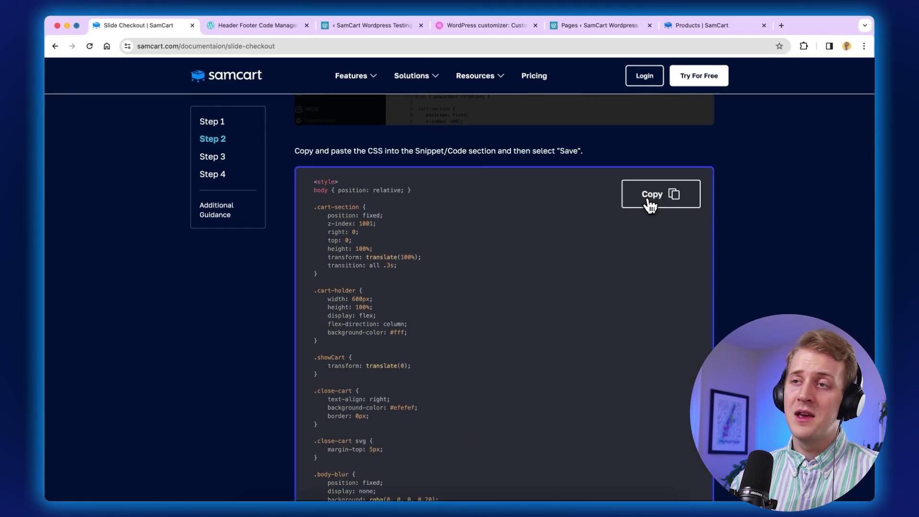
click(656, 205)
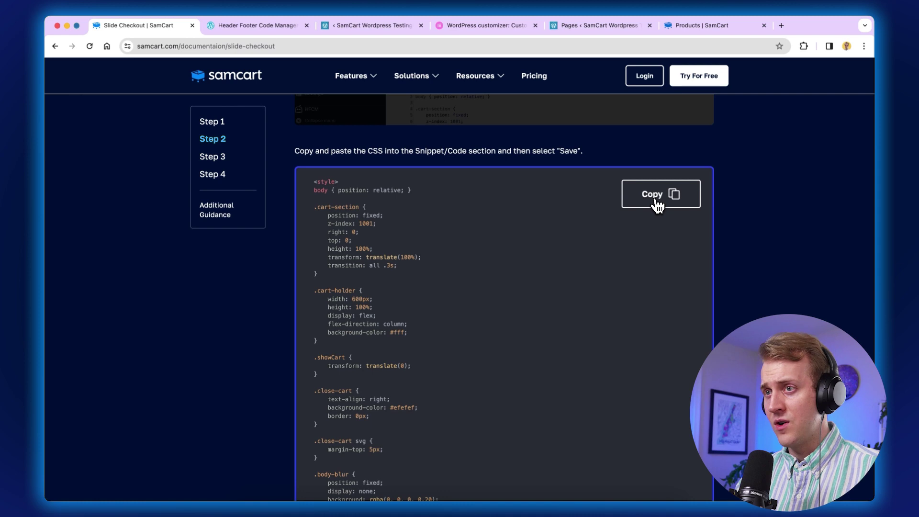
- Return to the WordPress snippet editor and start a new snippet named CSS with the snippet type CSS
click(376, 26)
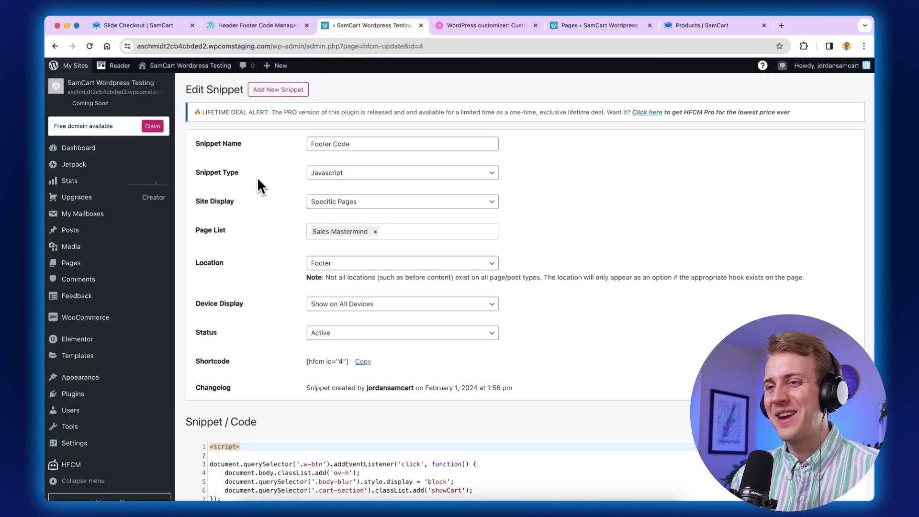
scroll(213, 263, down, 3)
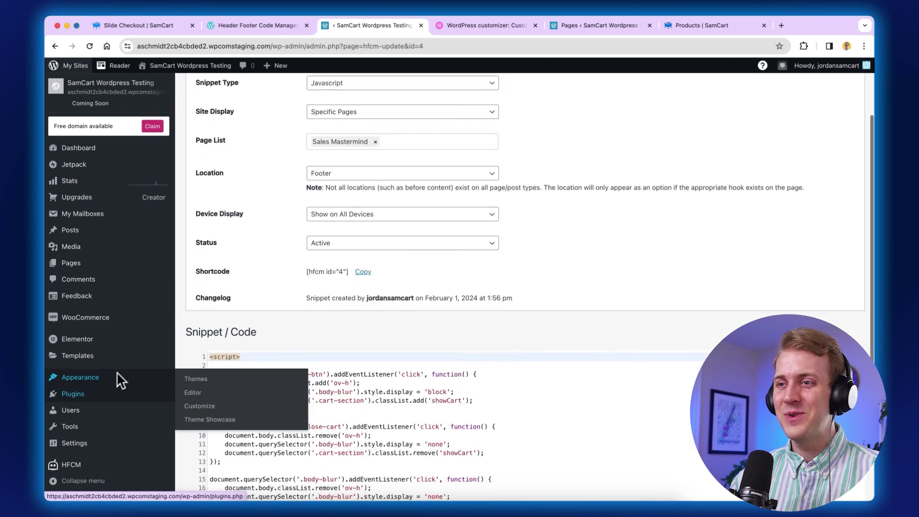
mouse_move(76, 467)
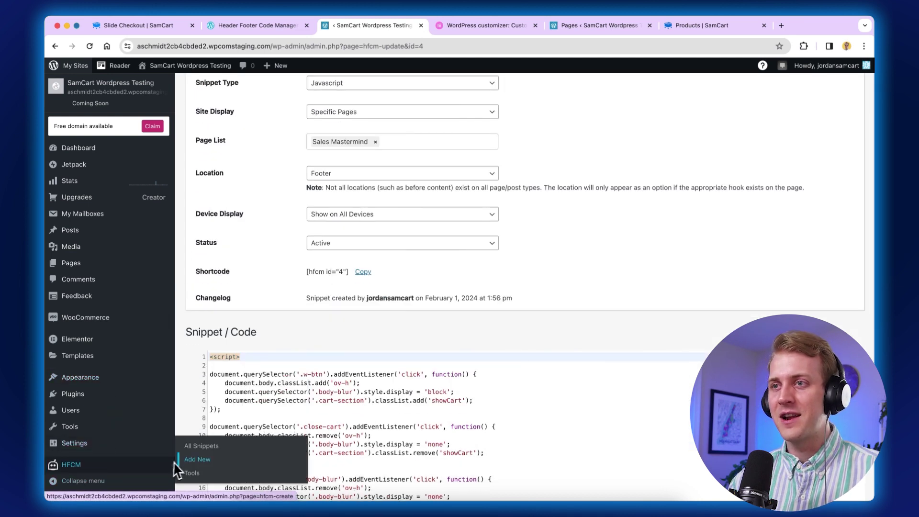
scroll(274, 249, up, 3)
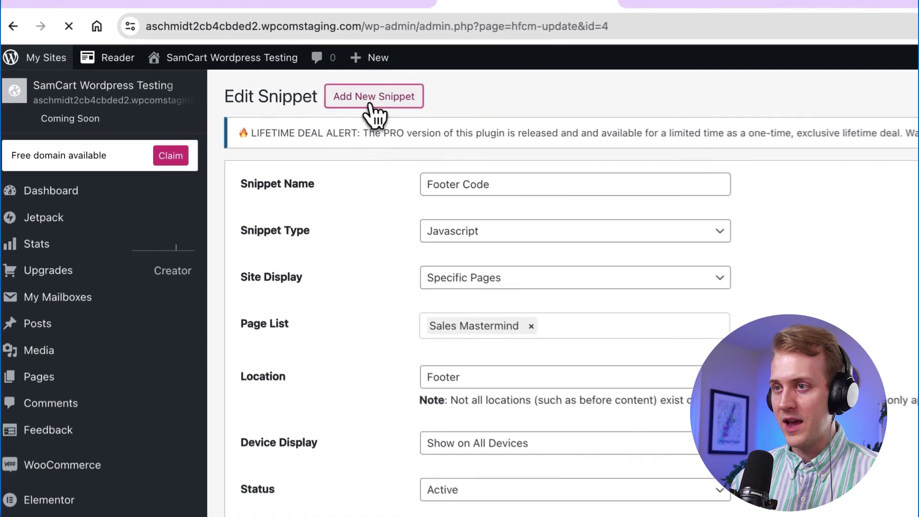
click(278, 90)
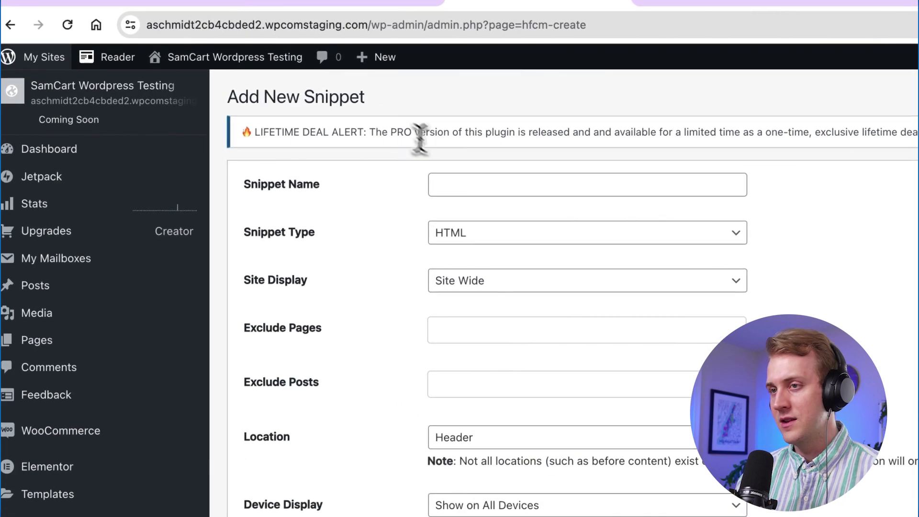
click(472, 183)
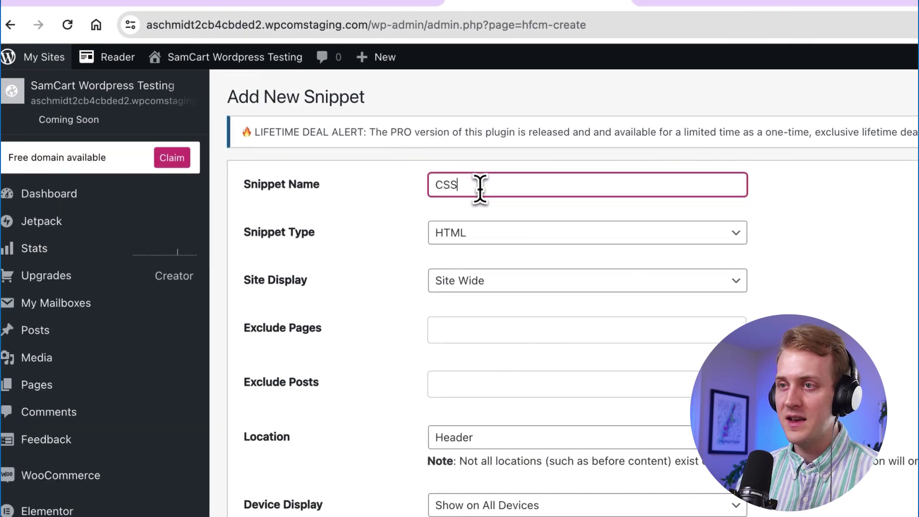
click(491, 225)
click(484, 248)
- Set the CSS snippet's site display to Specific Pages and add Sales Mastermind to its page list
click(478, 281)
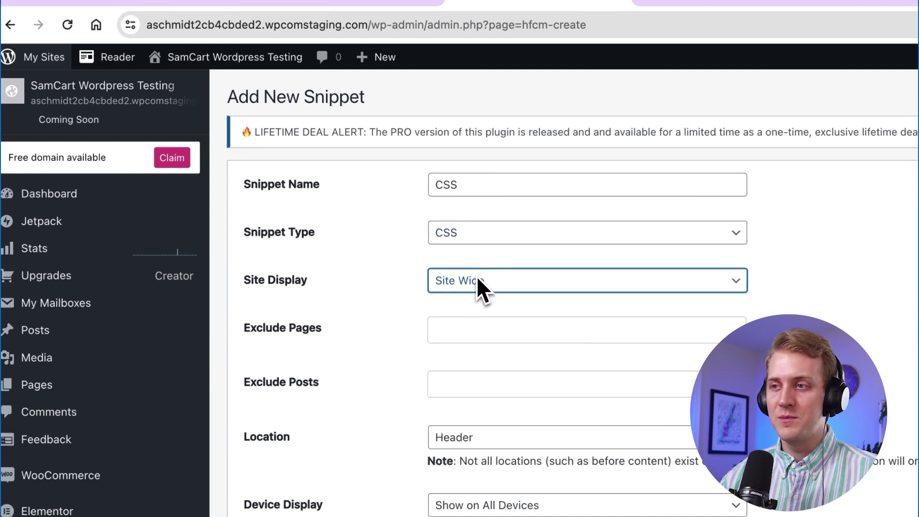
key(space)
click(477, 317)
click(475, 325)
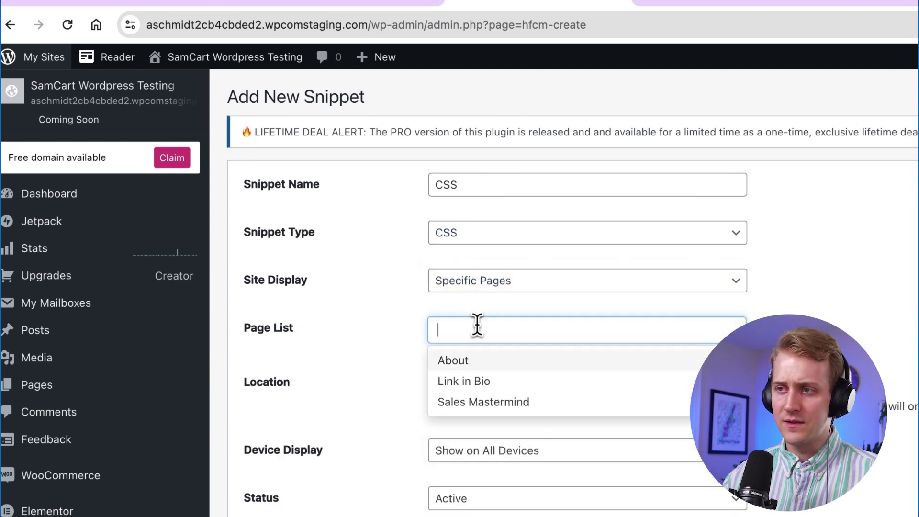
click(479, 401)
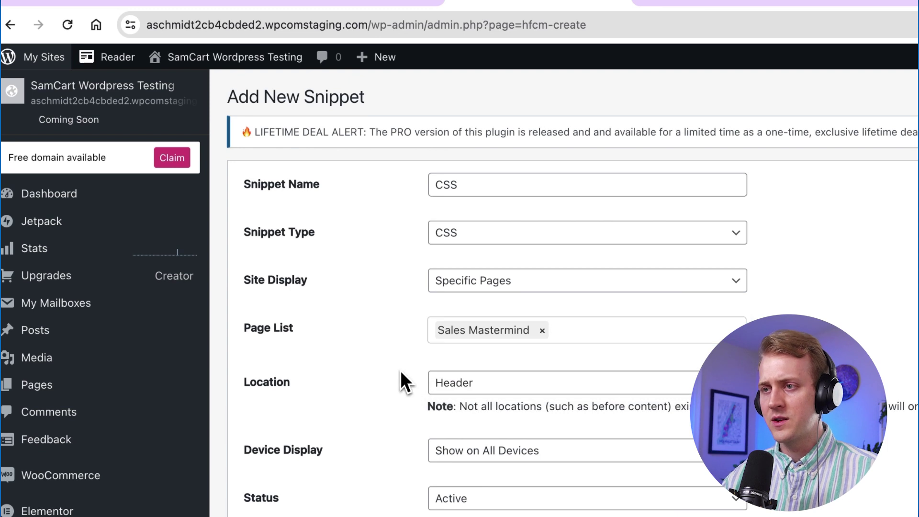
- Keep the CSS snippet's location as Header and paste the copied CSS into its code area
click(474, 389)
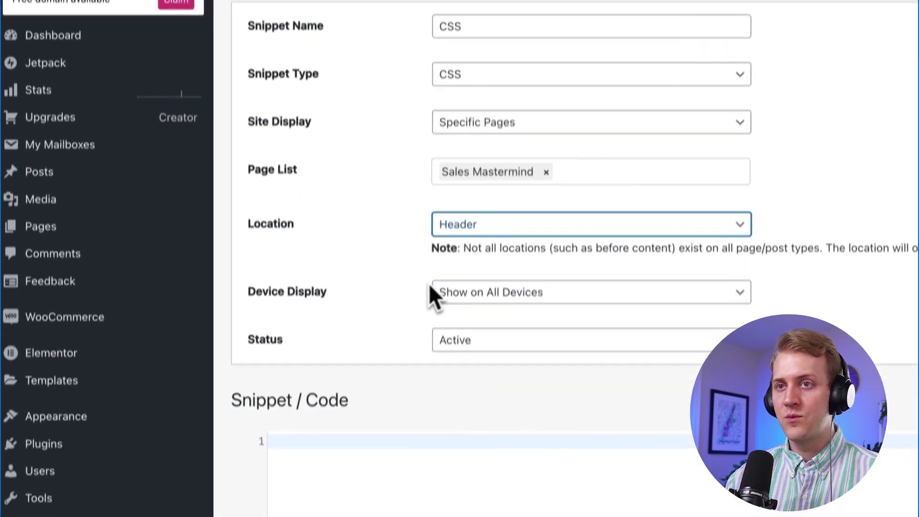
click(275, 445)
key(ctrl+v)
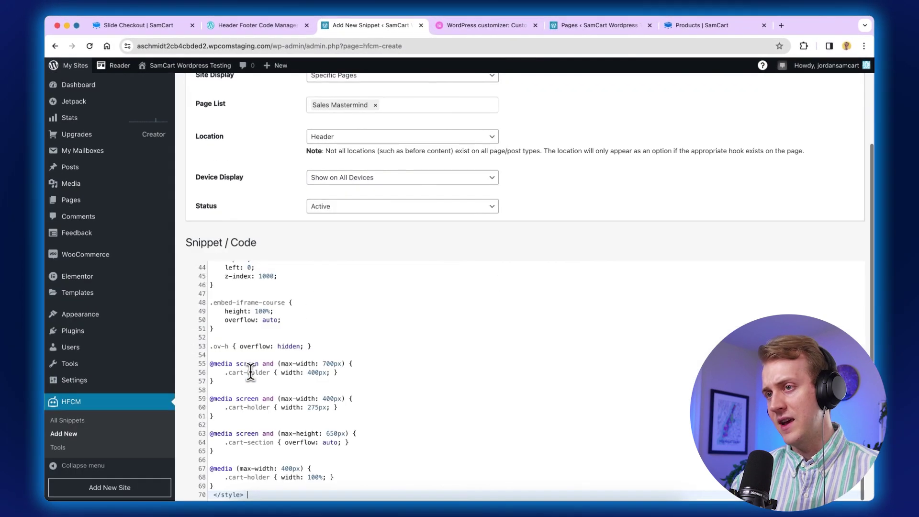
- Compare the CSS snippet's settings with the Step 2 example in the Slide Checkout guide
scroll(250, 373, up, 10)
scroll(261, 277, up, 3)
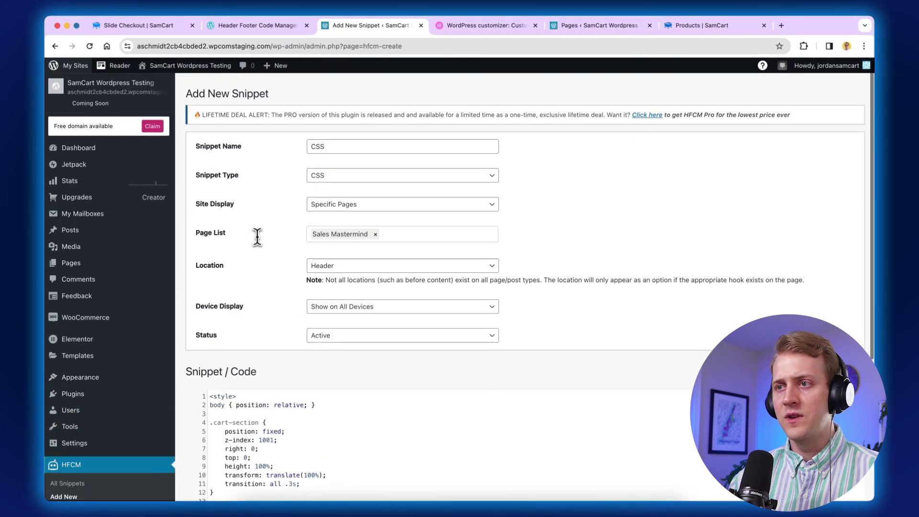
click(139, 26)
scroll(328, 215, up, 10)
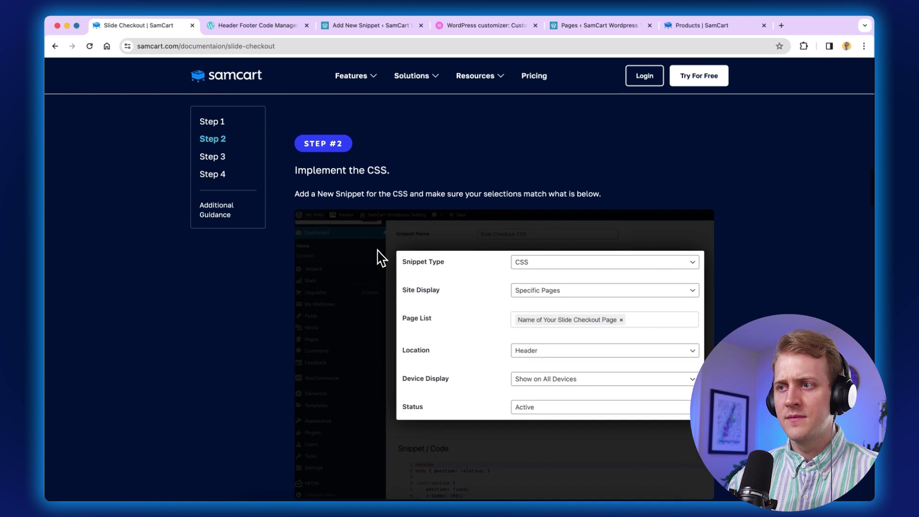
scroll(382, 257, down, 1)
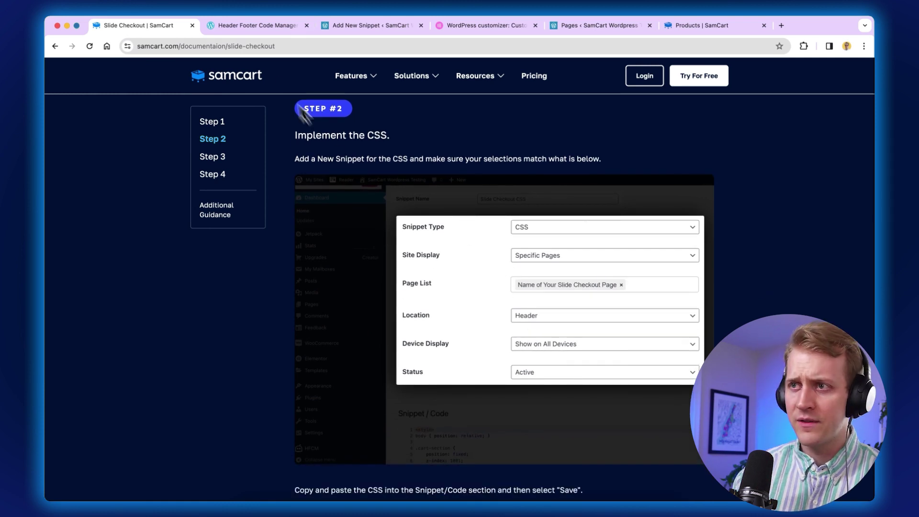
click(278, 29)
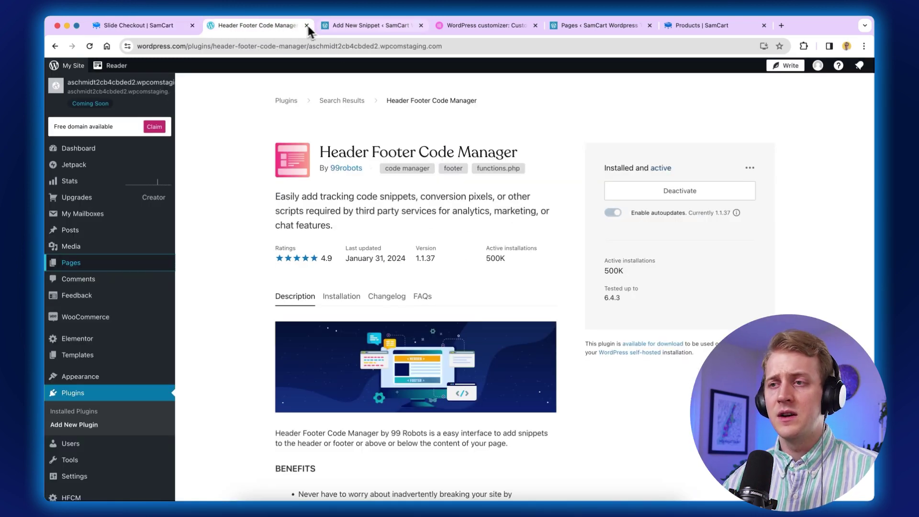
click(342, 26)
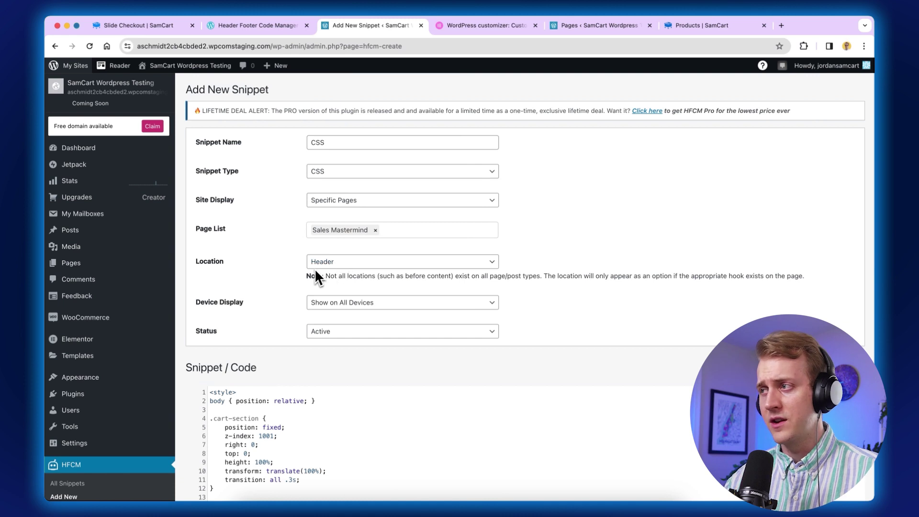
- Save the CSS snippet
scroll(316, 261, down, 5)
scroll(289, 322, down, 8)
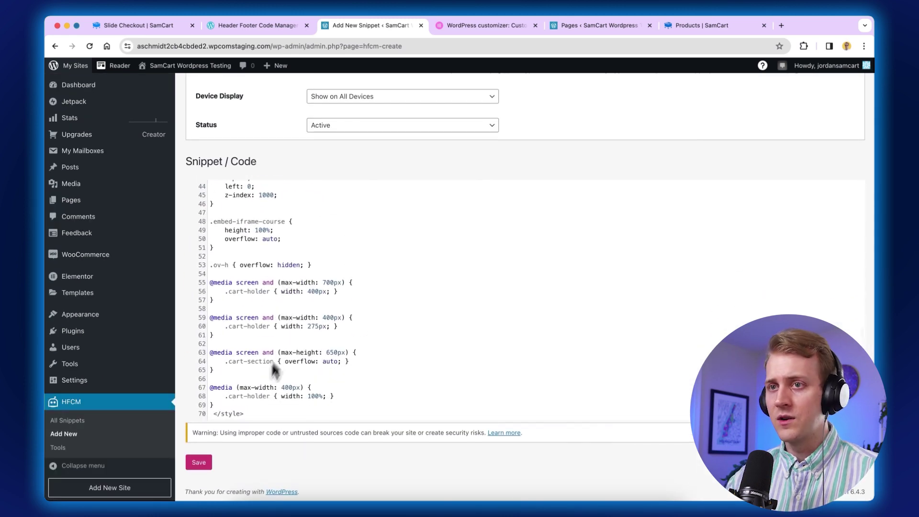
click(198, 461)
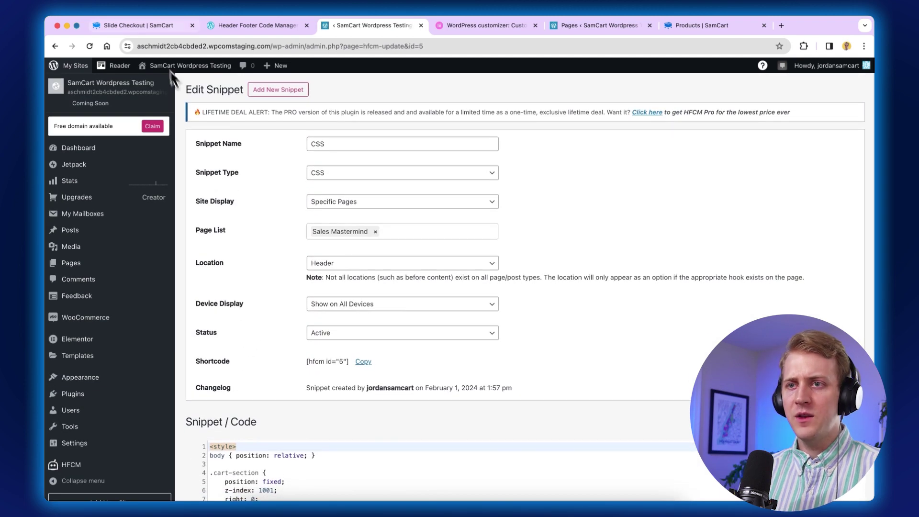
- Go to Step 3 of the Slide Checkout guide and copy the w-btn button class
click(138, 25)
scroll(450, 258, down, 5)
scroll(471, 277, down, 15)
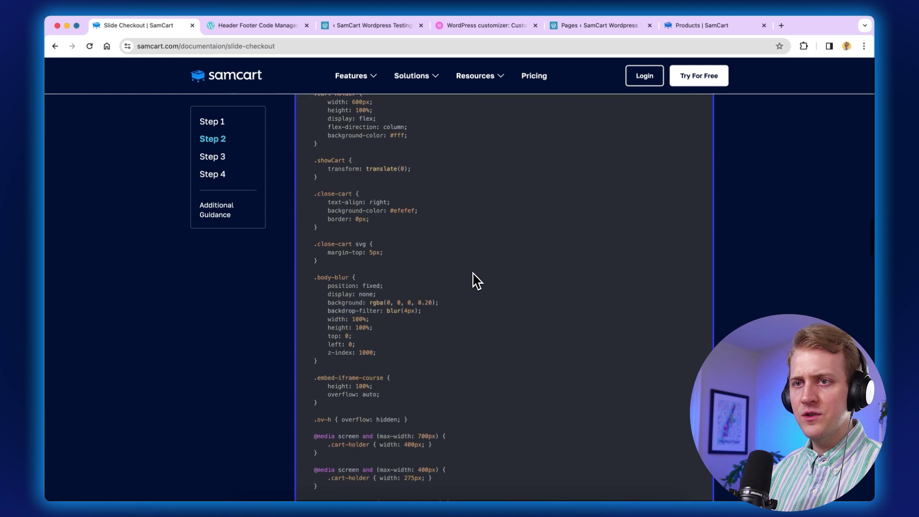
scroll(475, 282, down, 3)
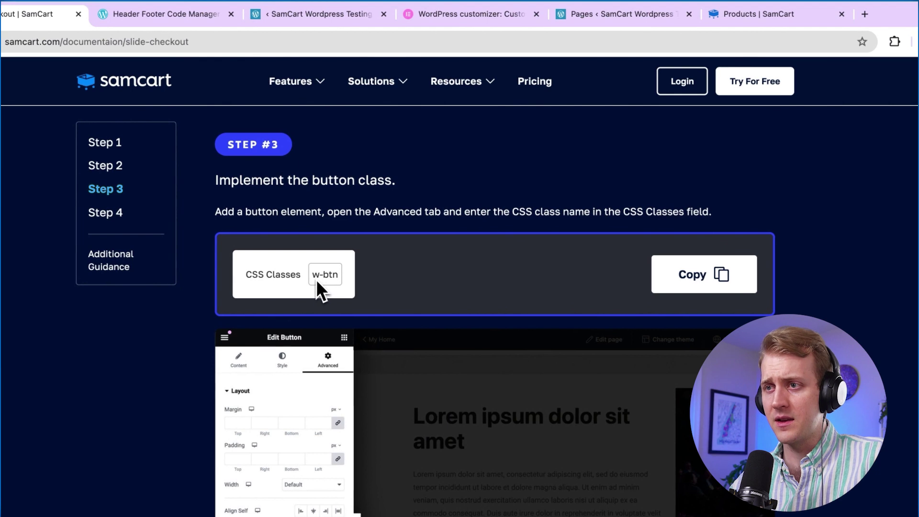
click(668, 287)
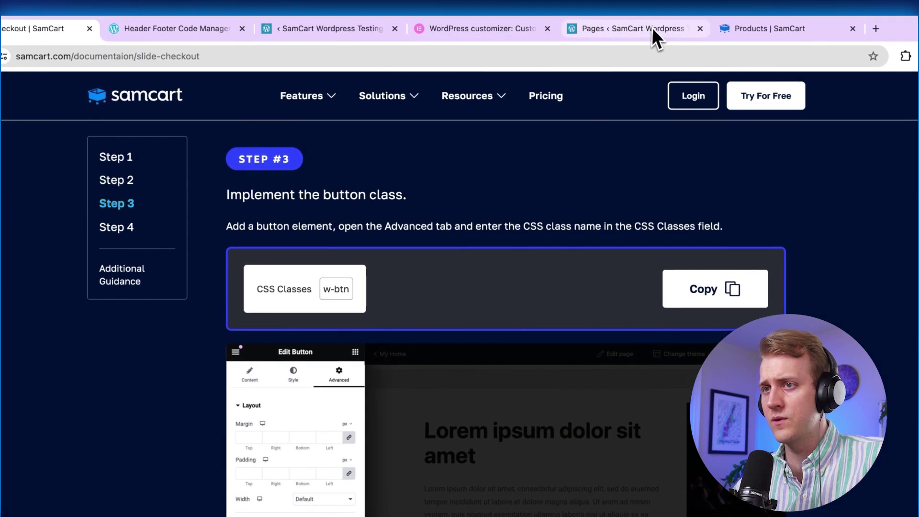
- Open the Sales Mastermind page from the WordPress pages list in Elementor and dismiss the notification dialog
click(493, 33)
click(595, 36)
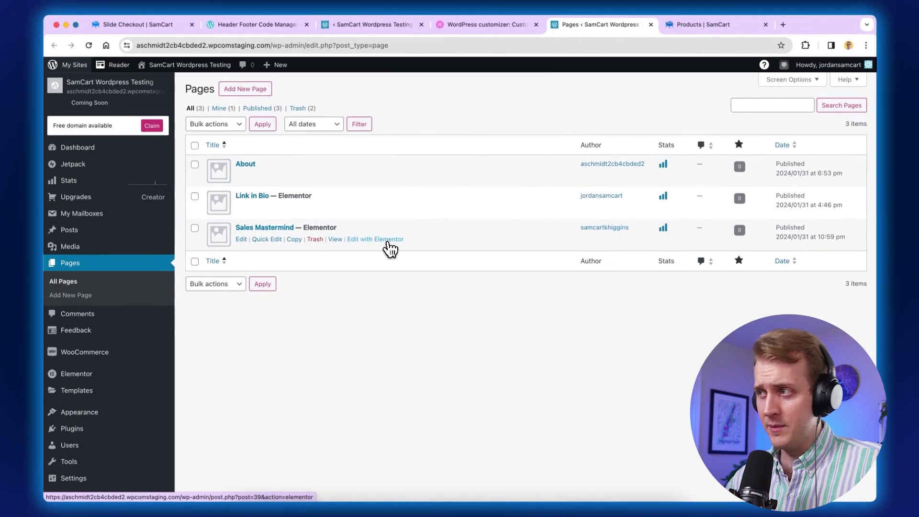
click(380, 233)
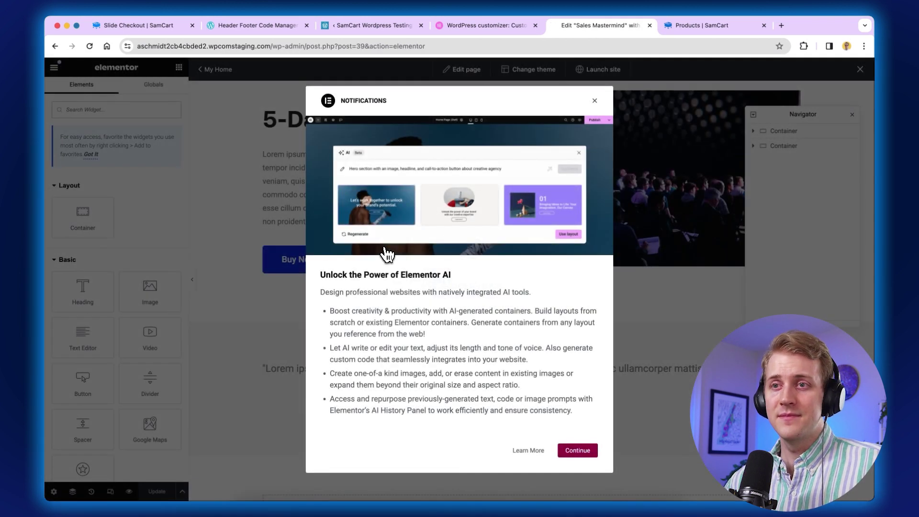
click(594, 101)
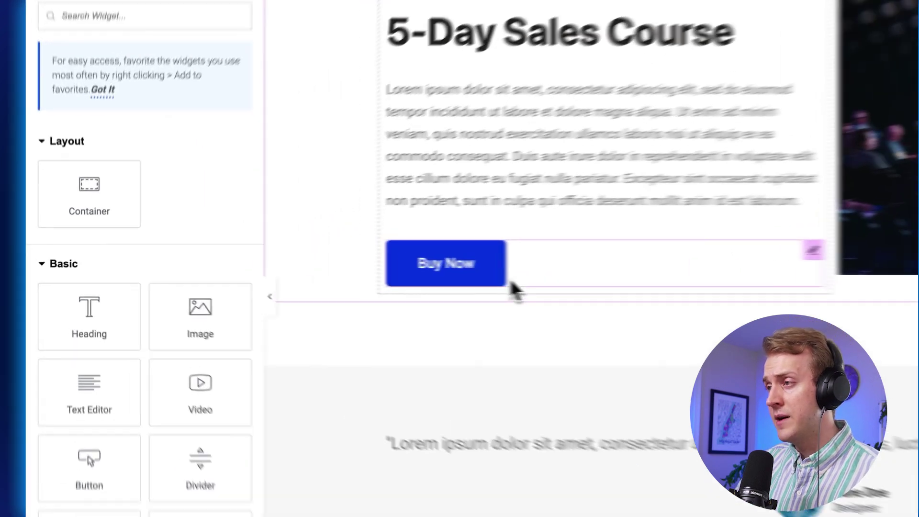
- Set the Buy Now button's CSS class to w-btn and update the page
click(511, 283)
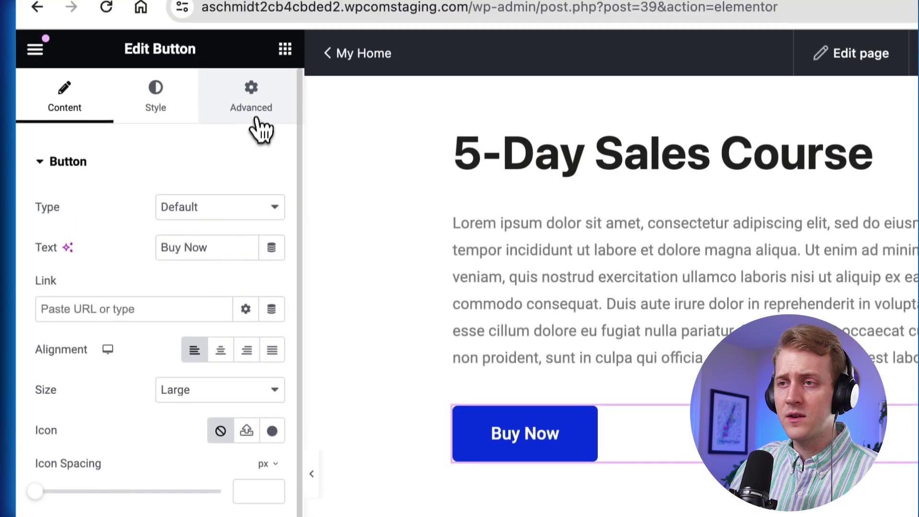
click(258, 111)
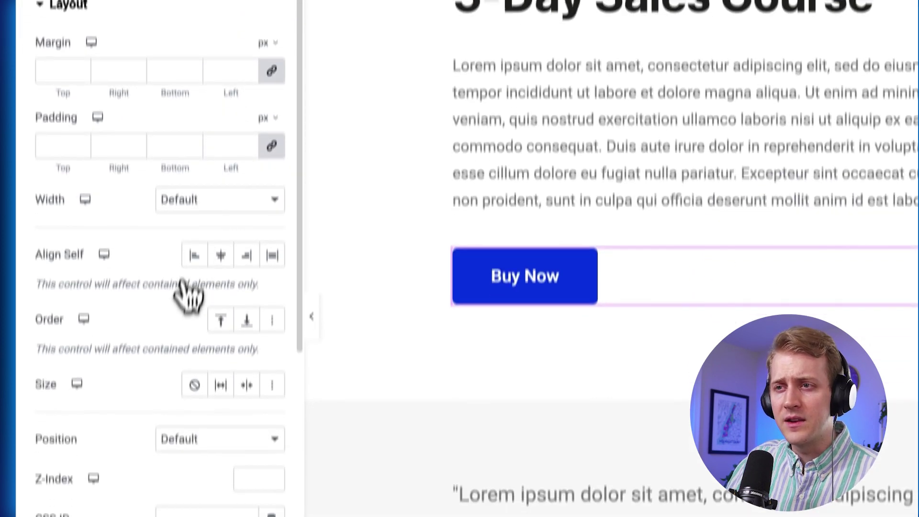
scroll(158, 273, down, 3)
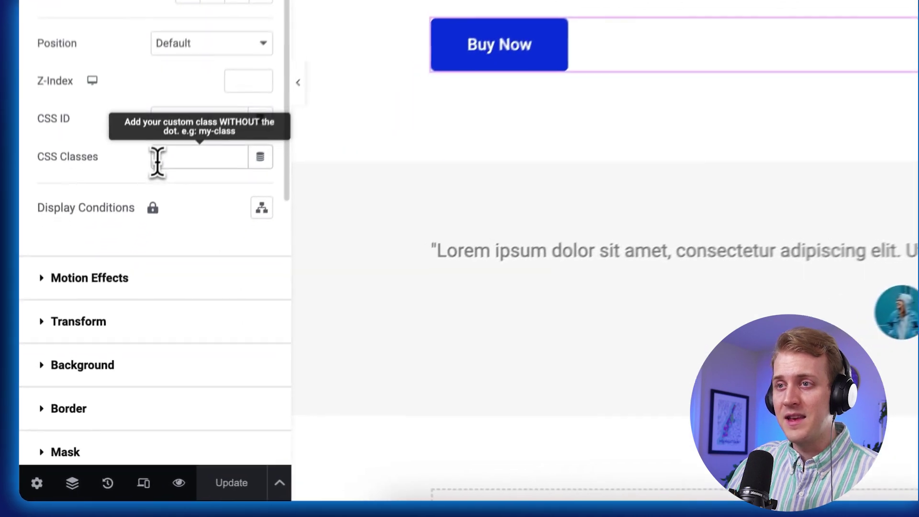
click(117, 320)
text(w-btn)
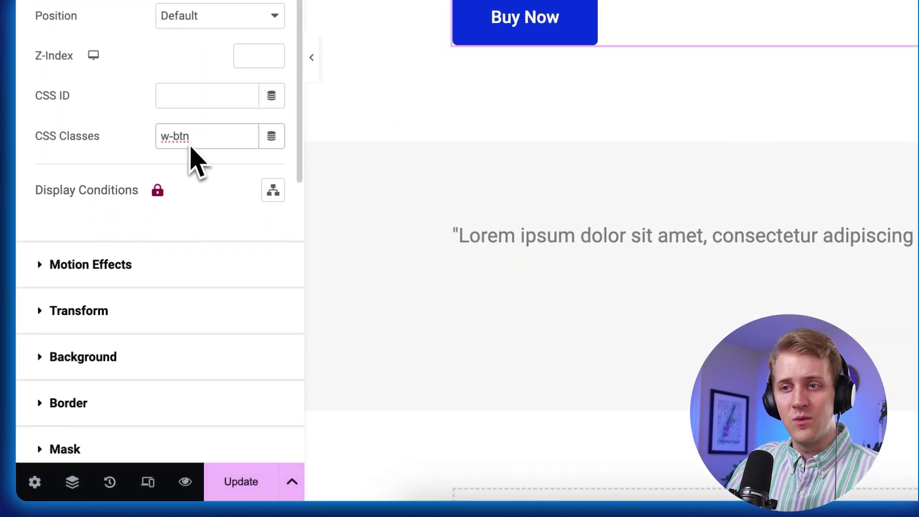
click(231, 481)
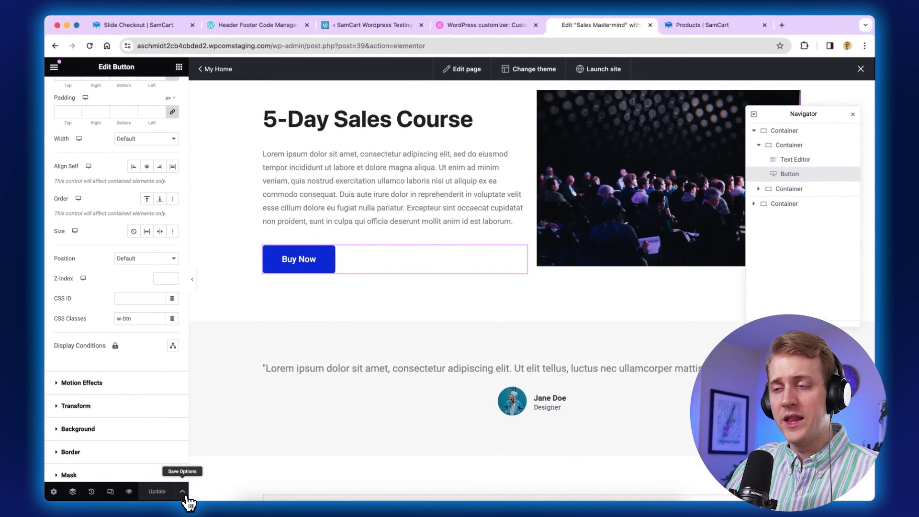
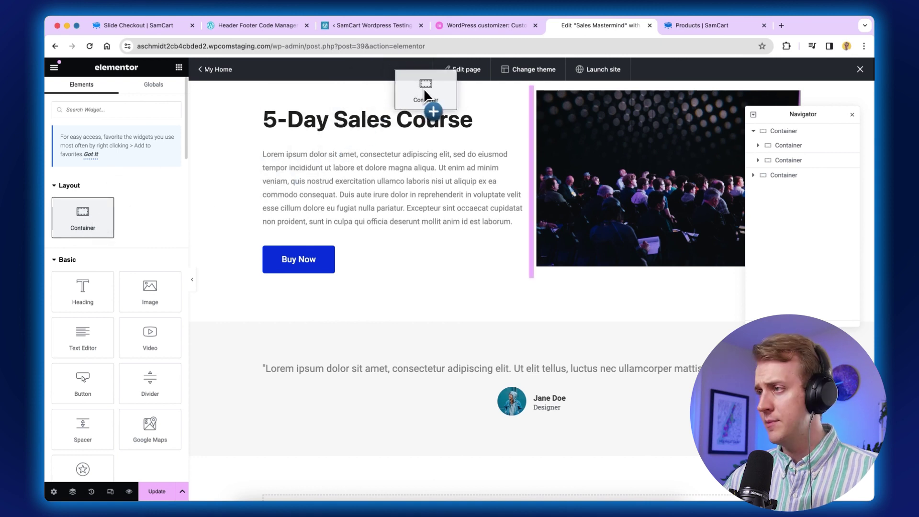
- Add a new container to the page and move it above all the other containers
click(85, 220)
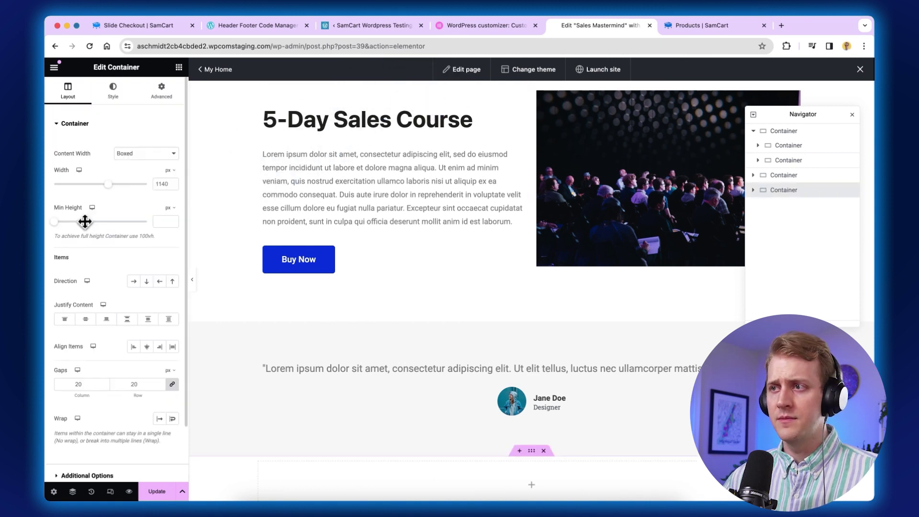
drag(762, 191, 763, 131)
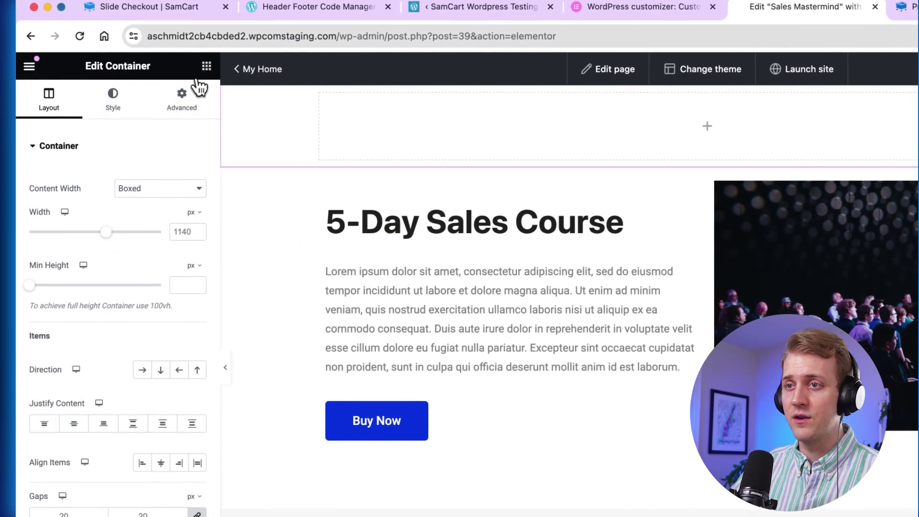
- Find the HTML widget among the Elementor elements and place it in the empty container above the 5-Day Sales Course section
click(204, 67)
scroll(115, 306, down, 1)
scroll(105, 340, up, 1)
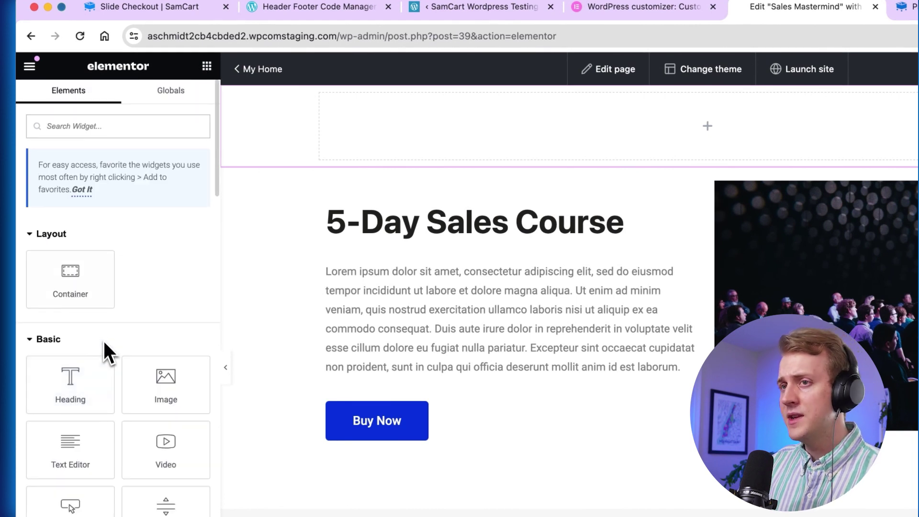
click(79, 126)
text(htm)
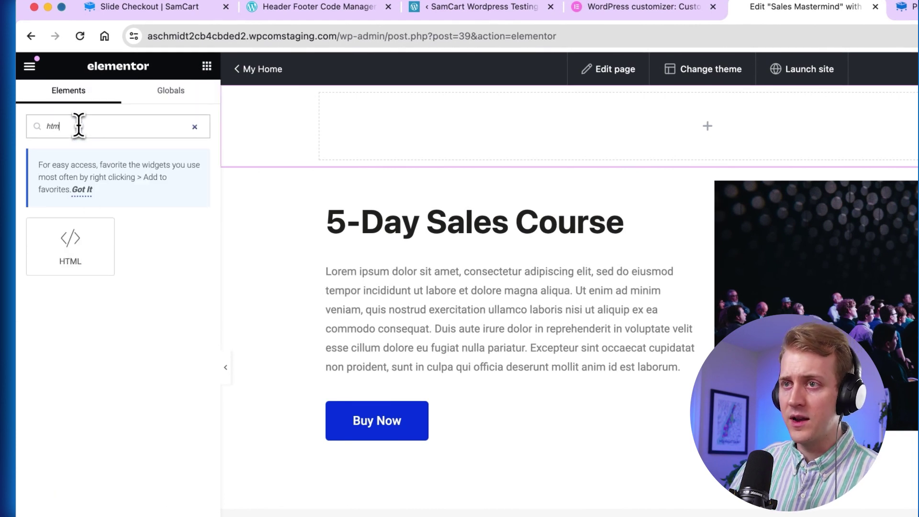
key(BackSpace)
key(BackSpace)
key(super+i)
scroll(139, 280, down, 3)
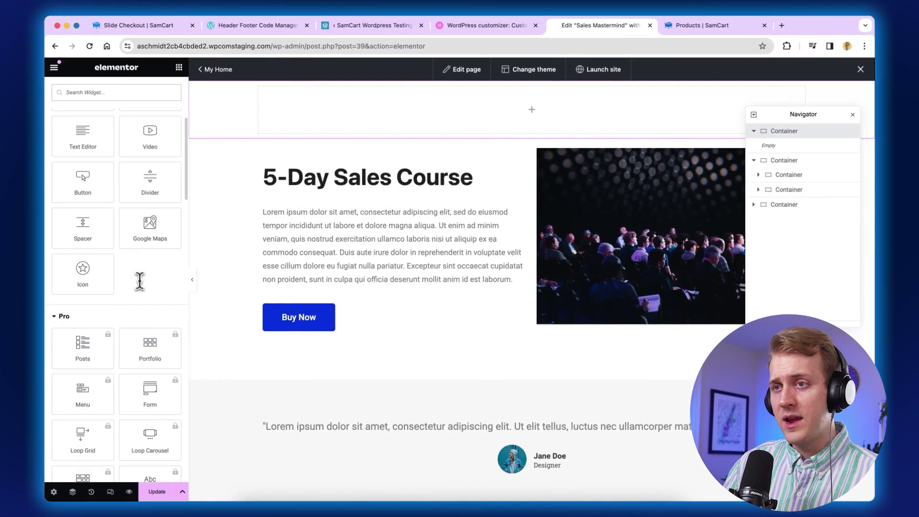
scroll(139, 281, down, 8)
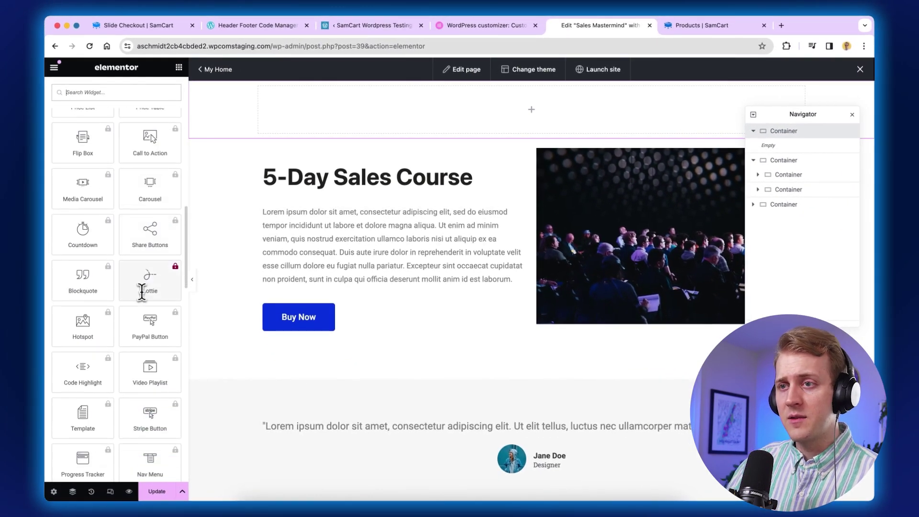
scroll(209, 307, down, 8)
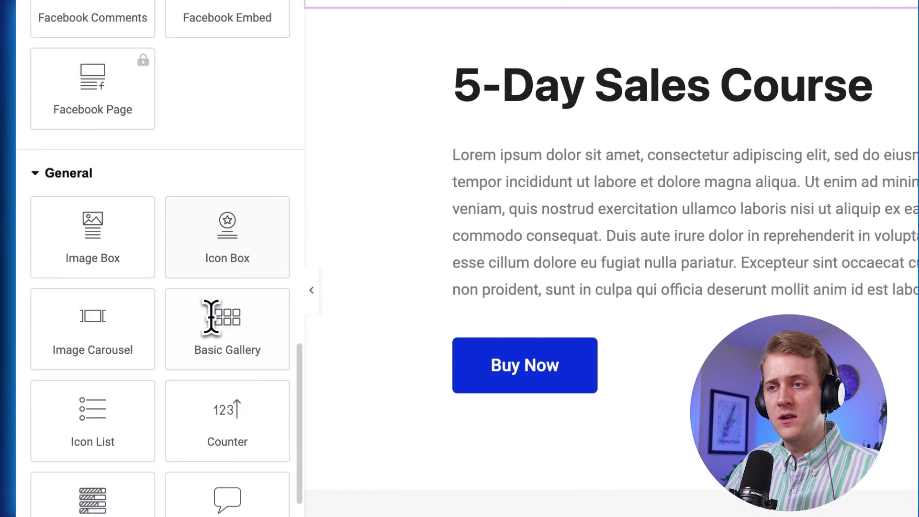
scroll(144, 287, down, 5)
scroll(174, 344, down, 5)
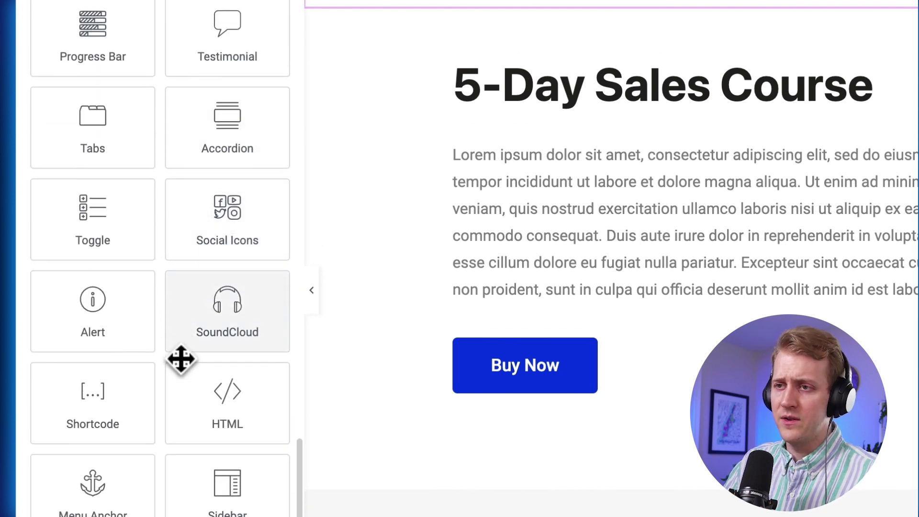
drag(221, 378, 652, 211)
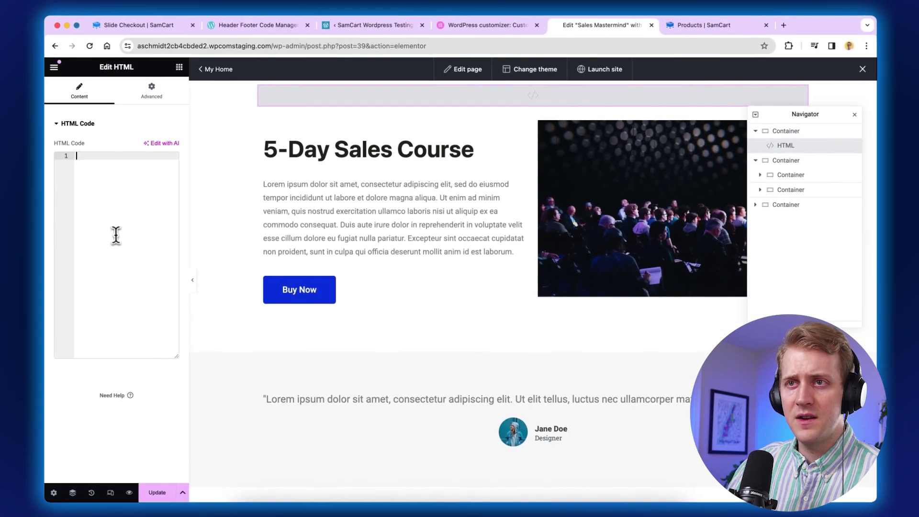
- Paste the slide checkout HTML code into the widget and locate its "YOUR EMBED CODE HERE" placeholder comment
key(super+v)
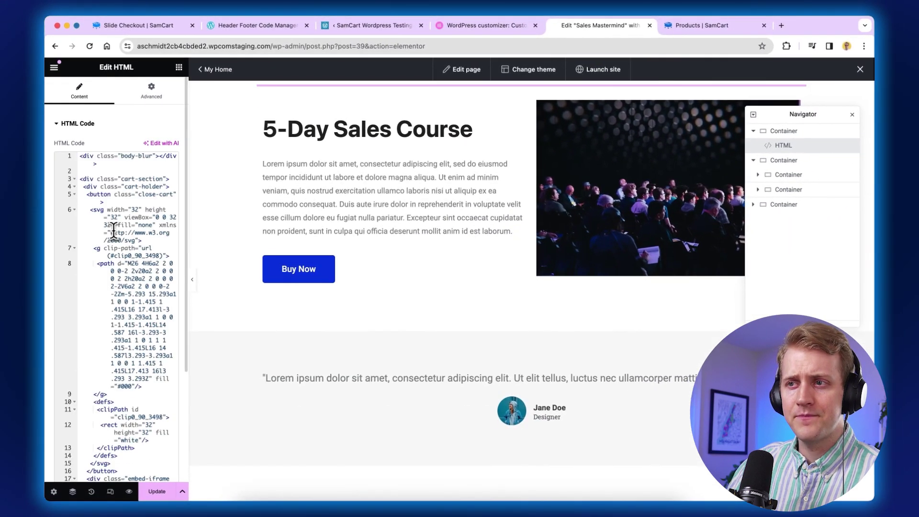
scroll(116, 316, down, 5)
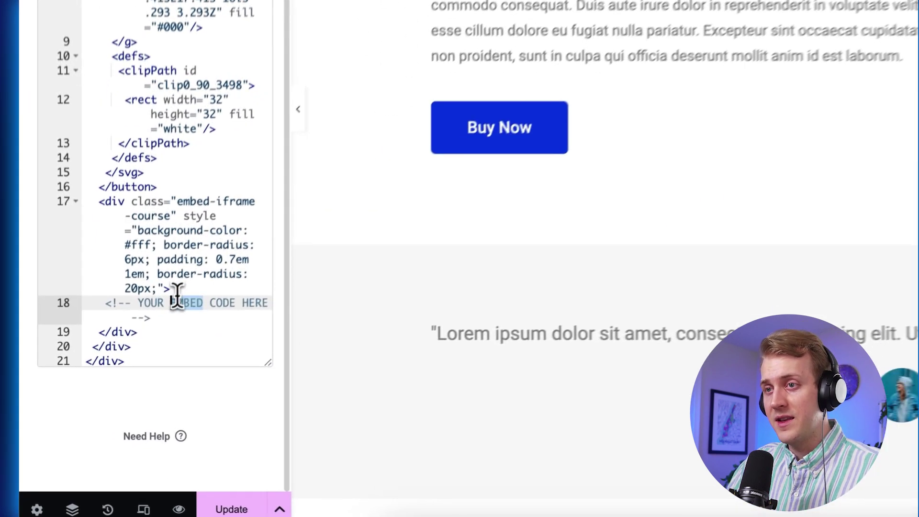
triple_click(125, 381)
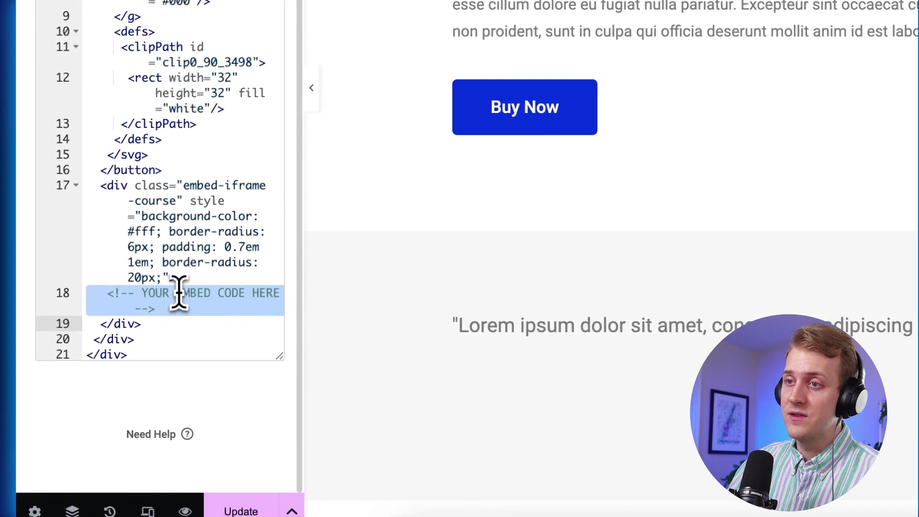
click(175, 299)
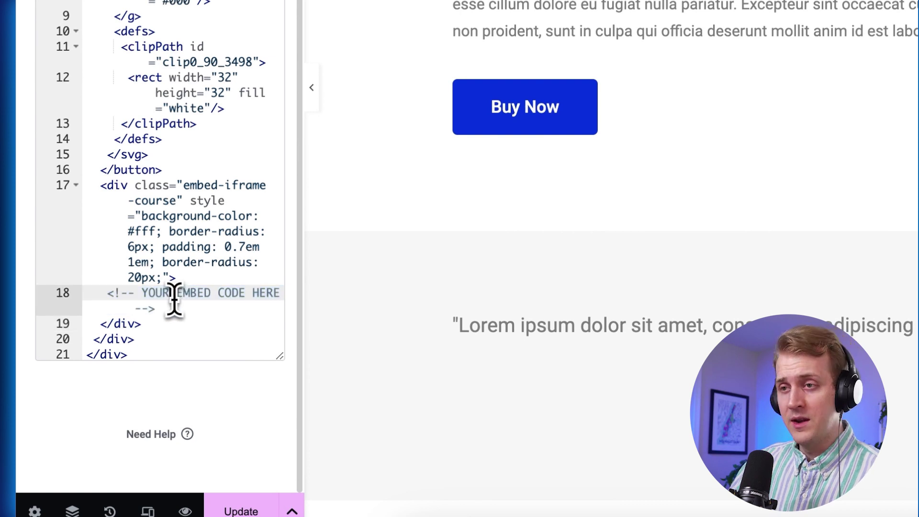
click(174, 304)
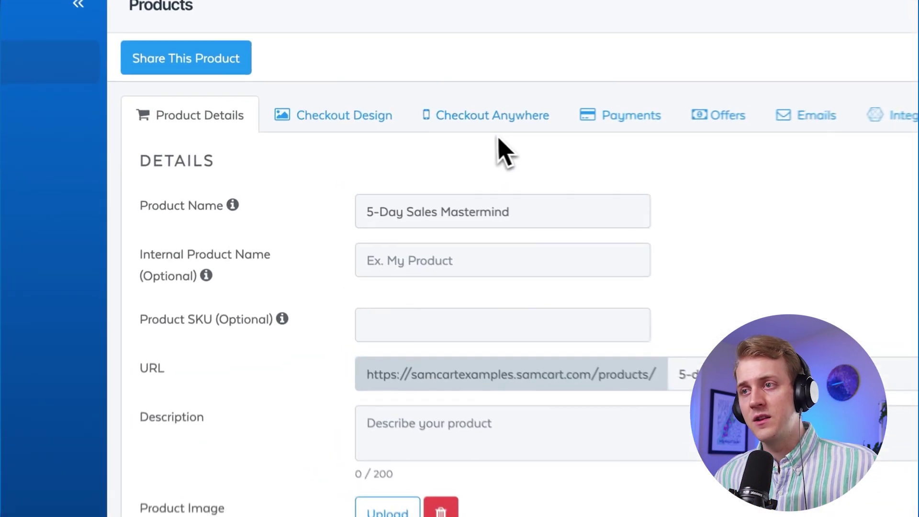
- Copy the Embed checkout code from the 5-Day Sales Mastermind product's Checkout Anywhere settings in SamCart and return to the Elementor editor
click(507, 130)
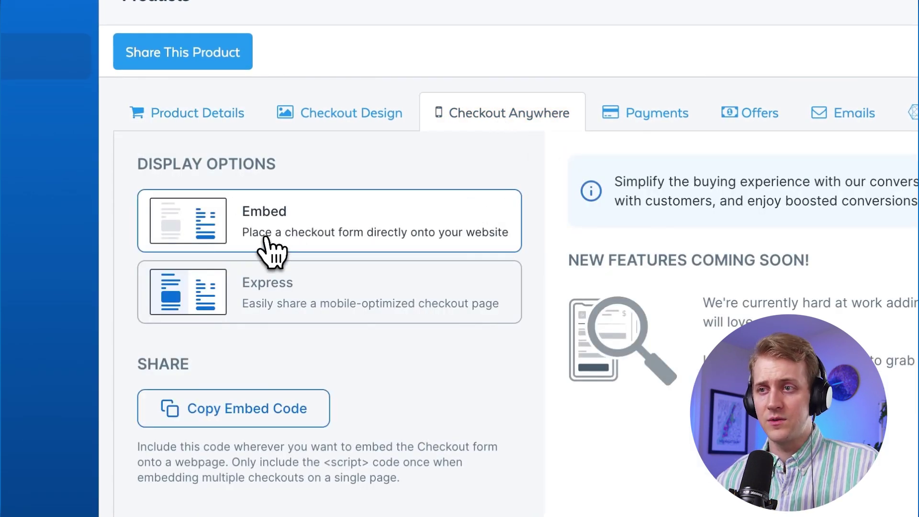
click(236, 411)
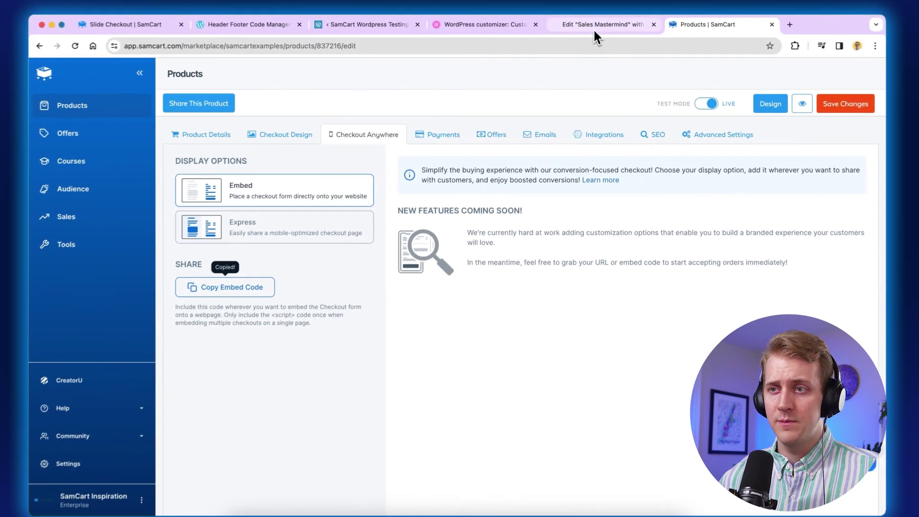
click(593, 25)
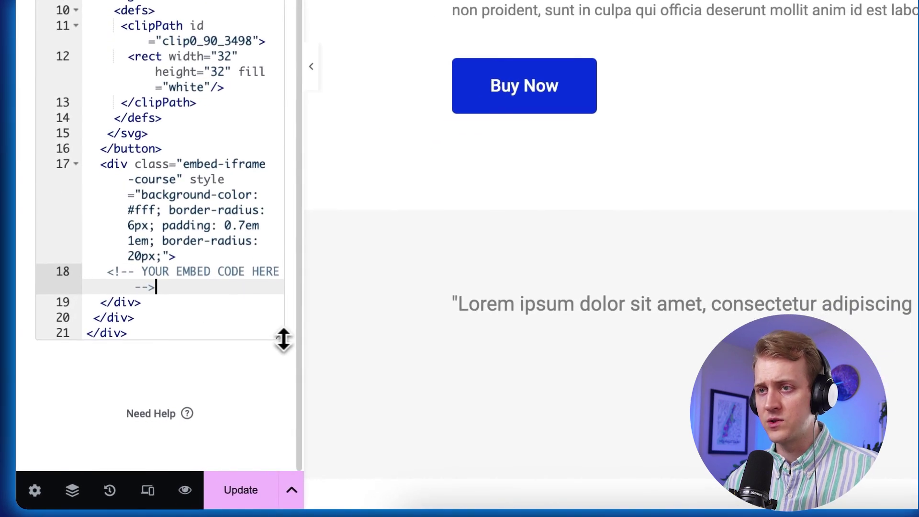
- Replace the "YOUR EMBED CODE HERE" comment in the HTML widget with the copied SamCart embed code and update the page
drag(283, 339, 300, 343)
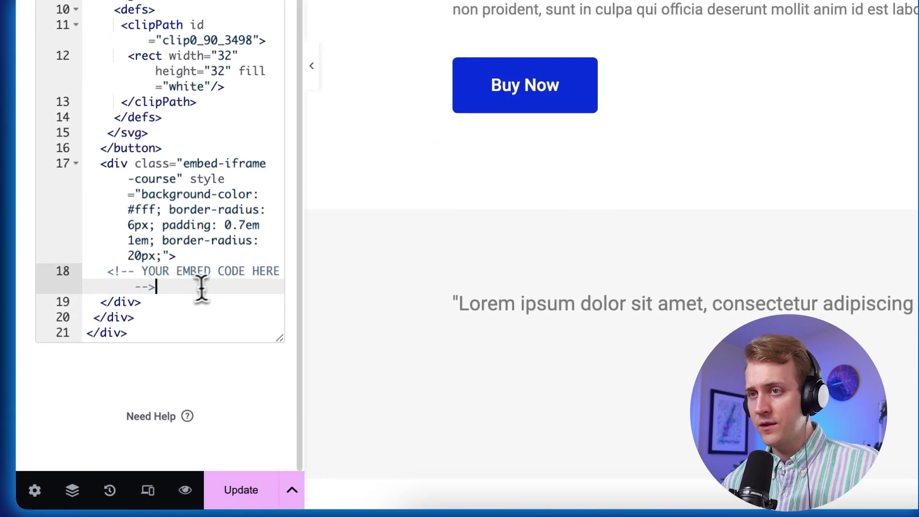
drag(205, 287, 123, 278)
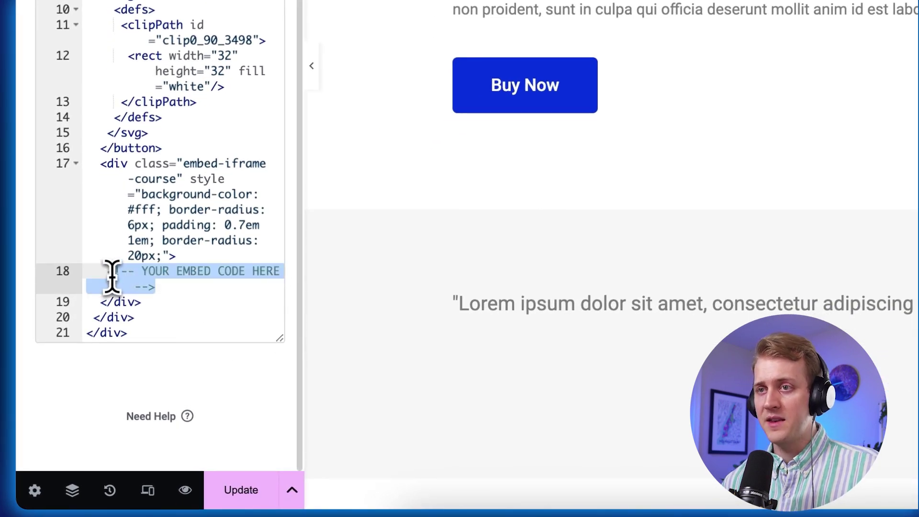
key(BackSpace)
key(ctrl+v)
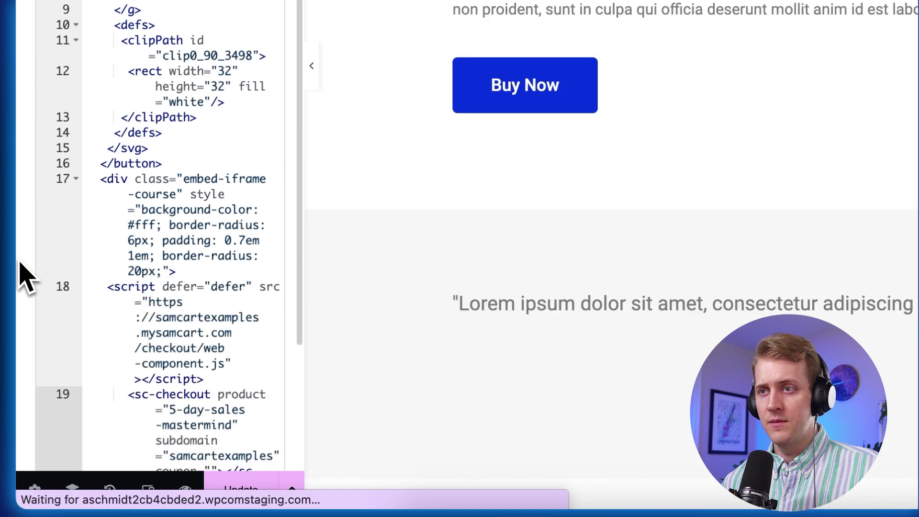
scroll(129, 264, down, 4)
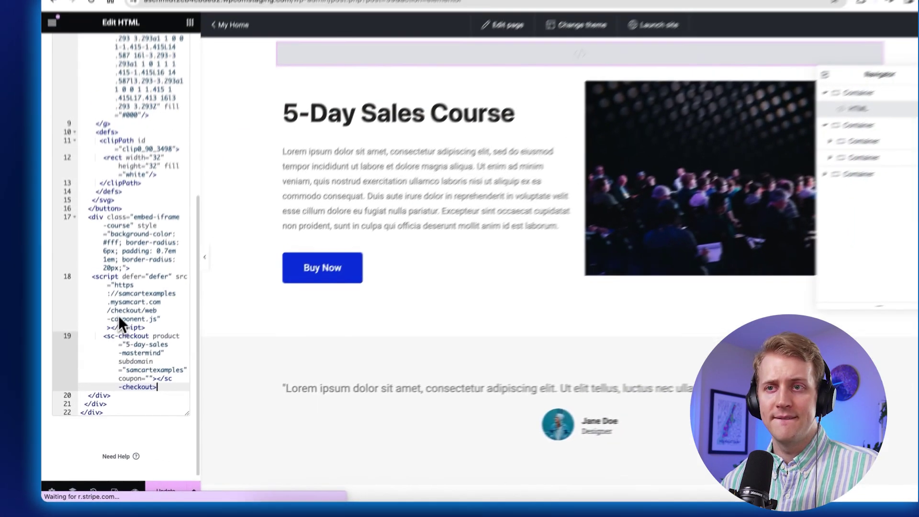
scroll(151, 402, down, 1)
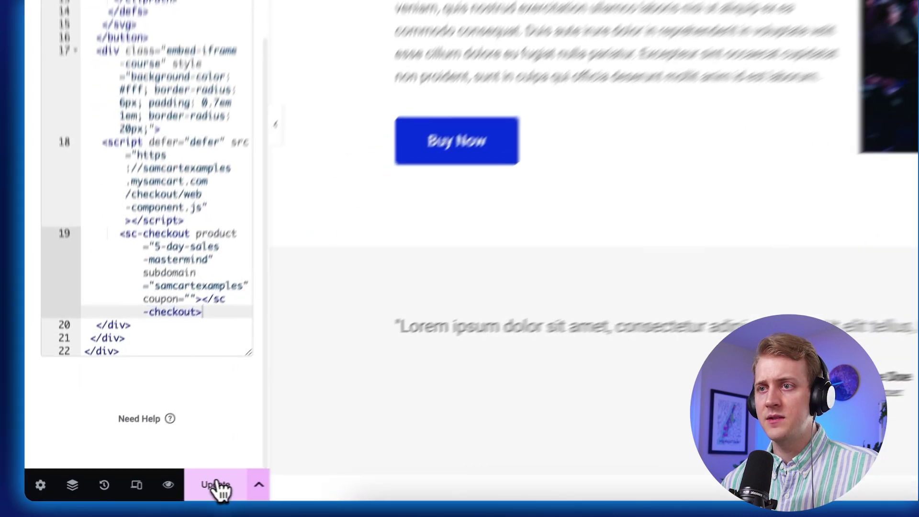
click(157, 491)
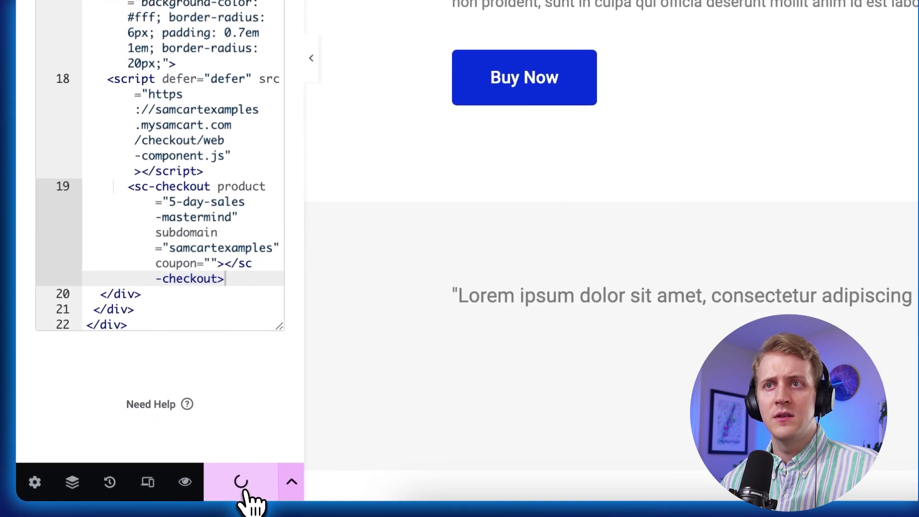
- Test the Buy Now slide checkout in the page preview by adding and removing the Mastermind Video Library and Mastermind Community add-ons
scroll(250, 287, up, 5)
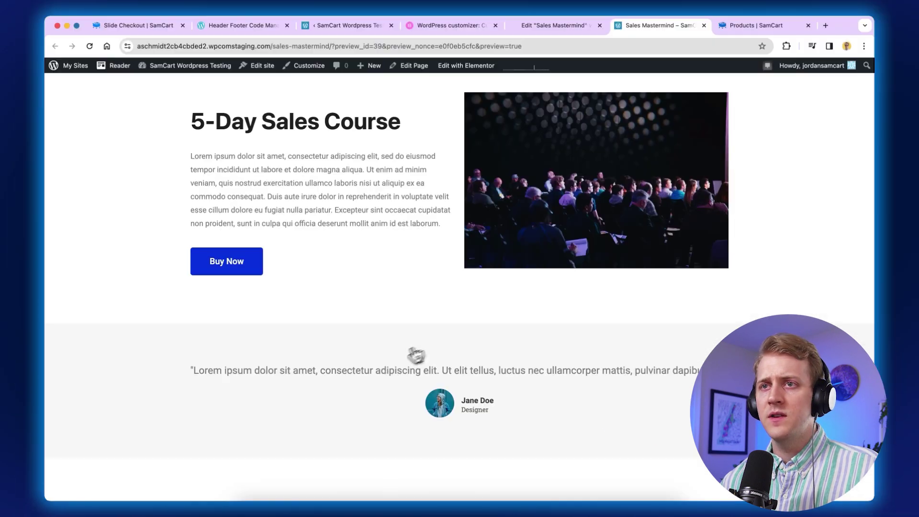
click(226, 269)
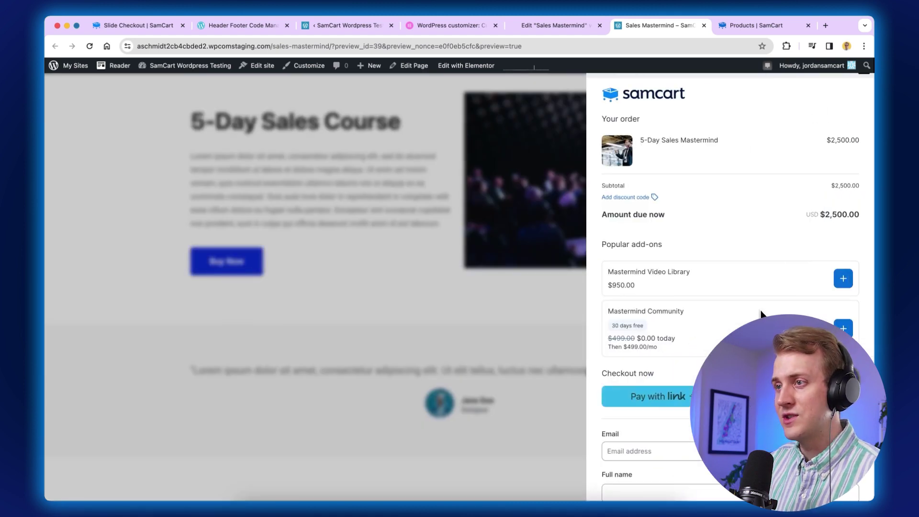
scroll(761, 314, down, 5)
scroll(766, 316, up, 5)
click(842, 263)
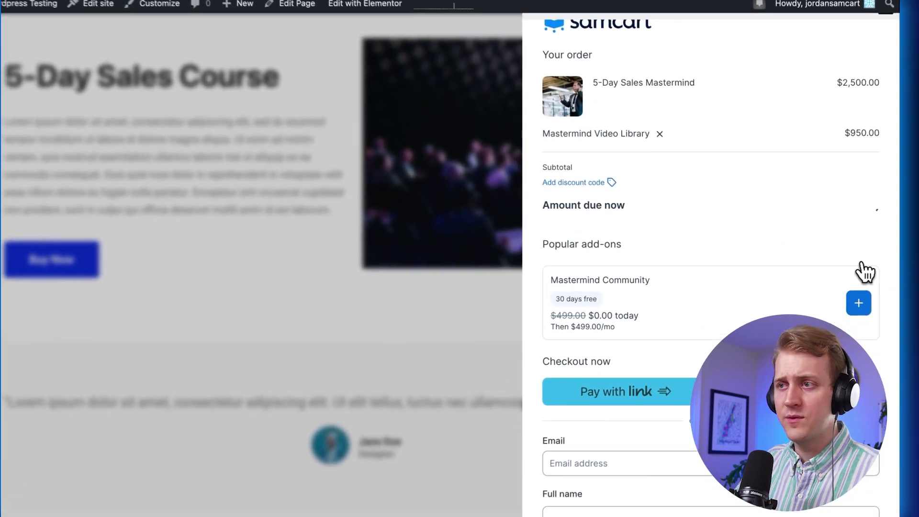
click(858, 303)
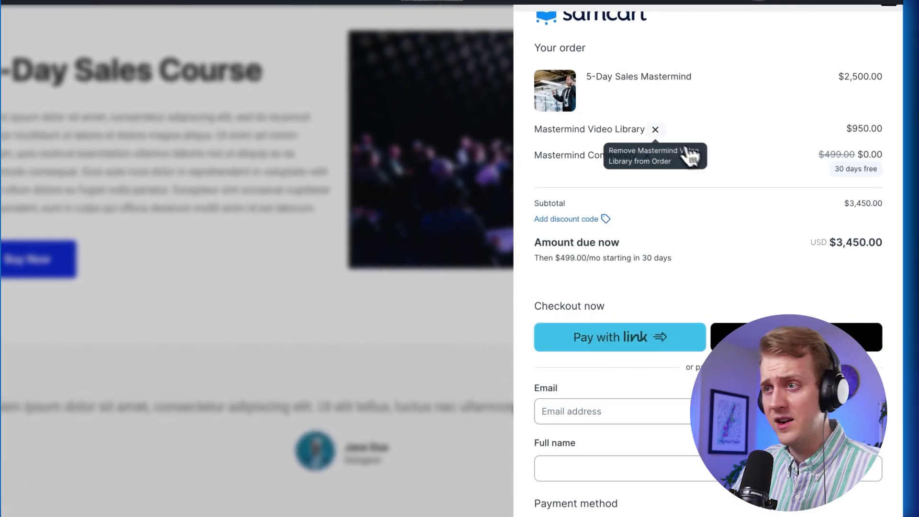
click(655, 129)
click(647, 128)
- Choose Affirm as the payment method, view its pay-over-time details, and close both the Affirm window and the slide checkout
scroll(755, 147, down, 5)
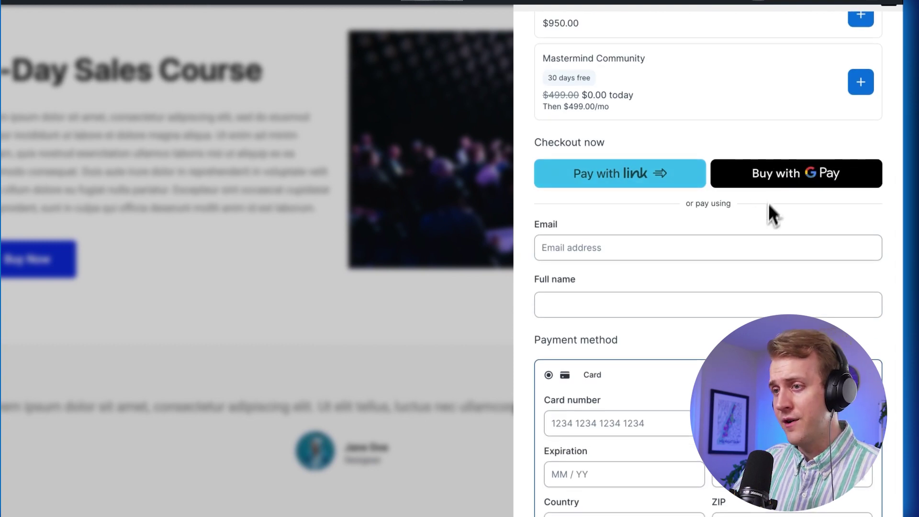
scroll(761, 229, down, 3)
click(602, 421)
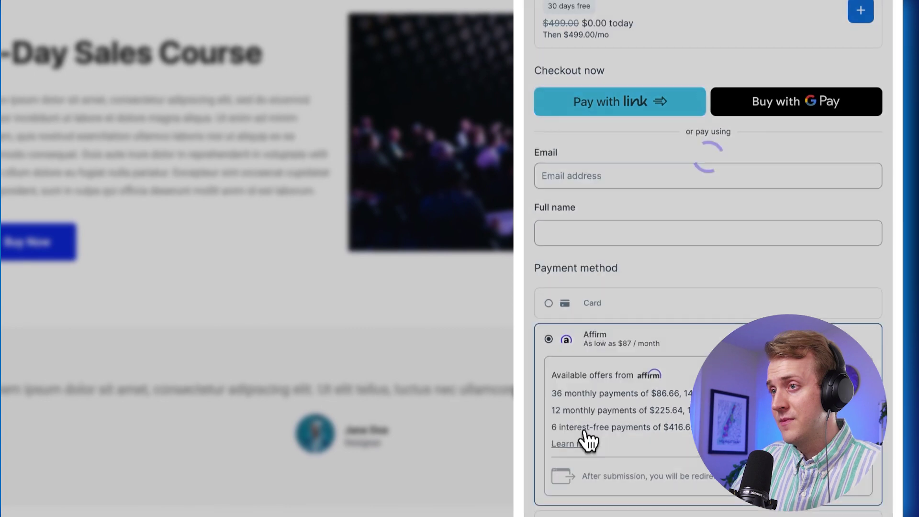
click(584, 438)
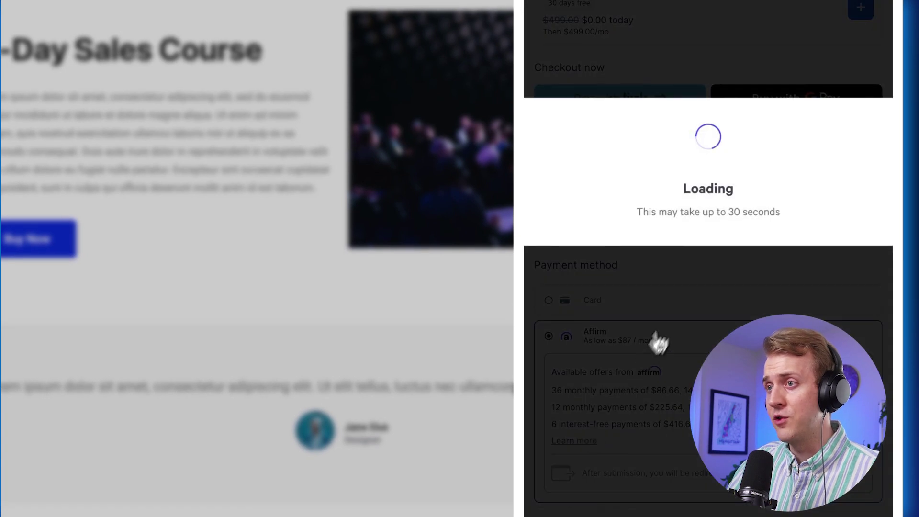
scroll(699, 272, up, 3)
scroll(703, 273, up, 5)
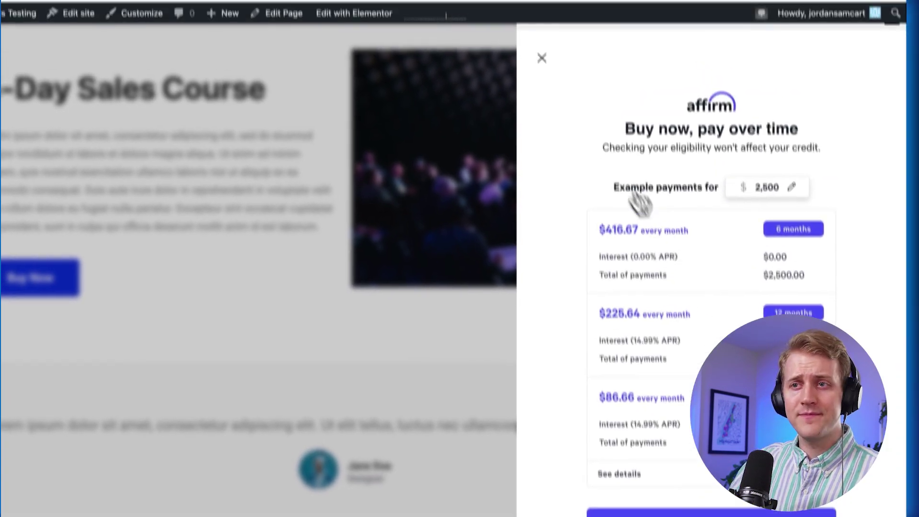
click(538, 18)
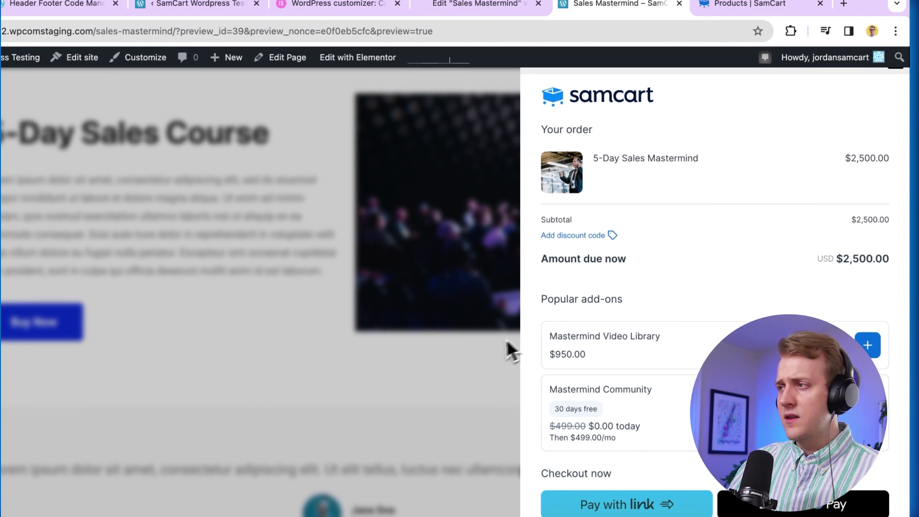
click(460, 363)
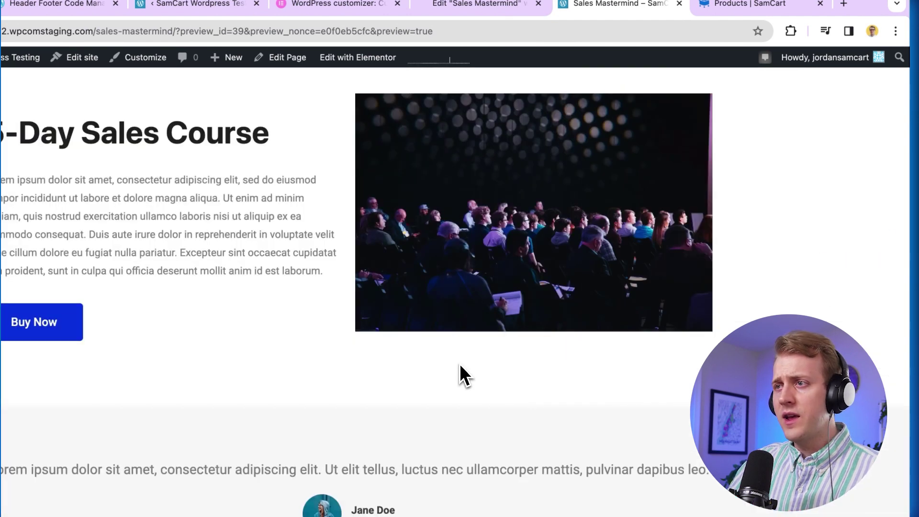
- Switch to the SamCart product's Offers settings and review its order bumps and coupons
key(ctrl+Tab)
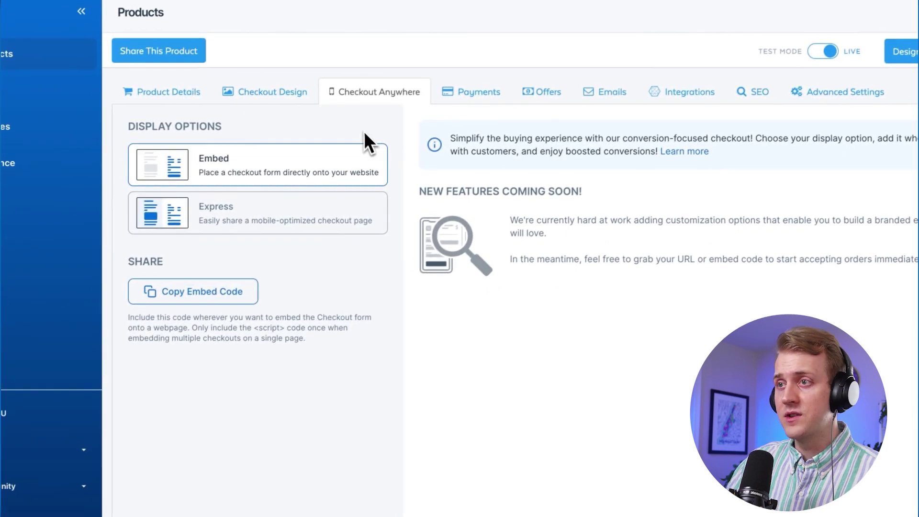
click(546, 96)
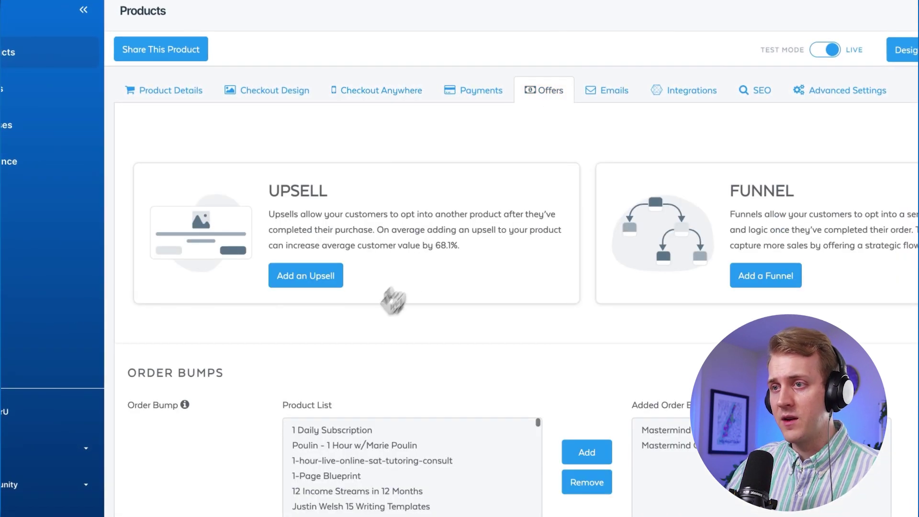
scroll(316, 349, down, 5)
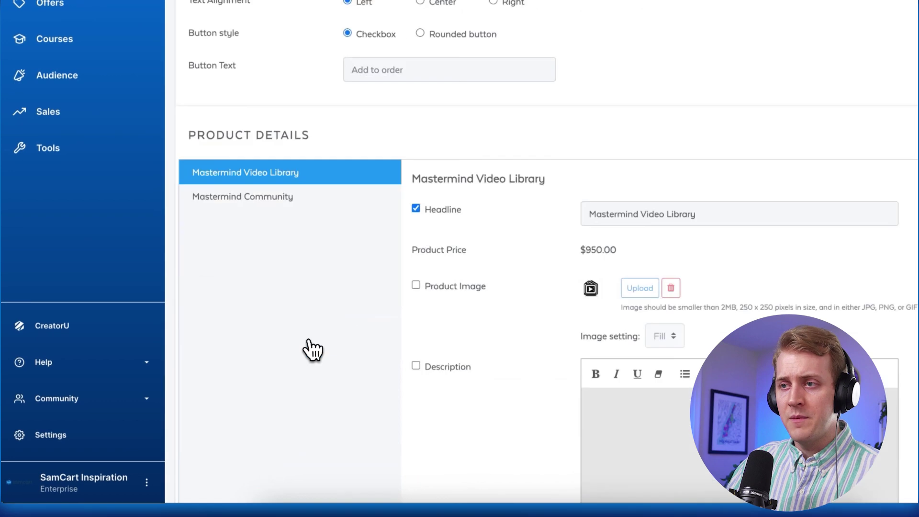
scroll(314, 350, down, 8)
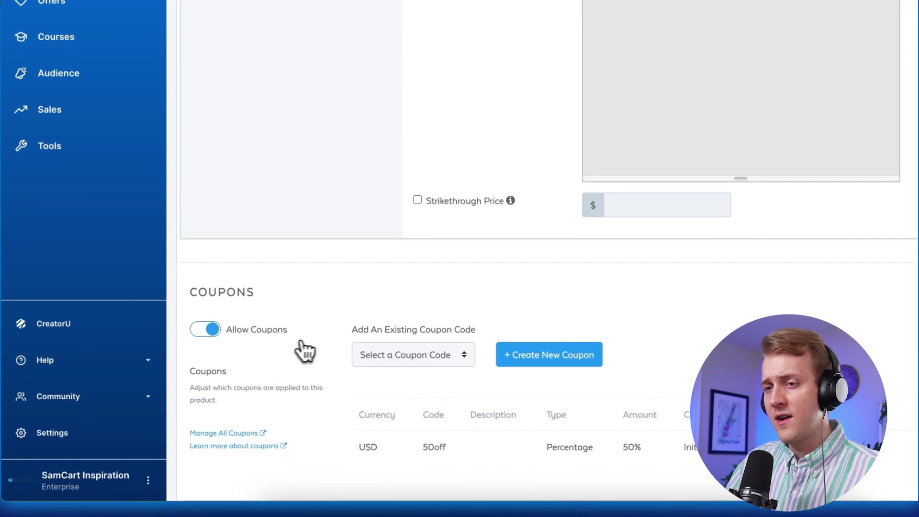
click(210, 330)
click(211, 359)
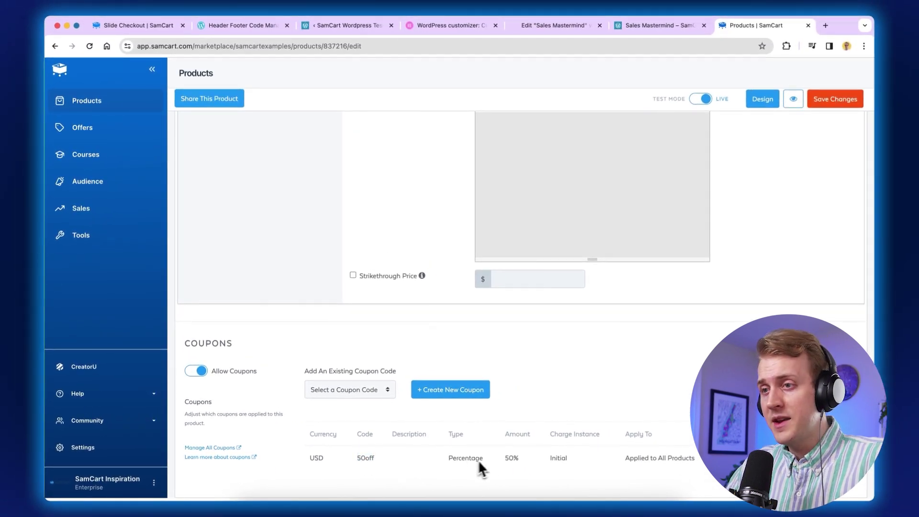
- Close the old Sales Mastermind page preview and open the HTML widget's code in the Elementor editor
middle_click(631, 26)
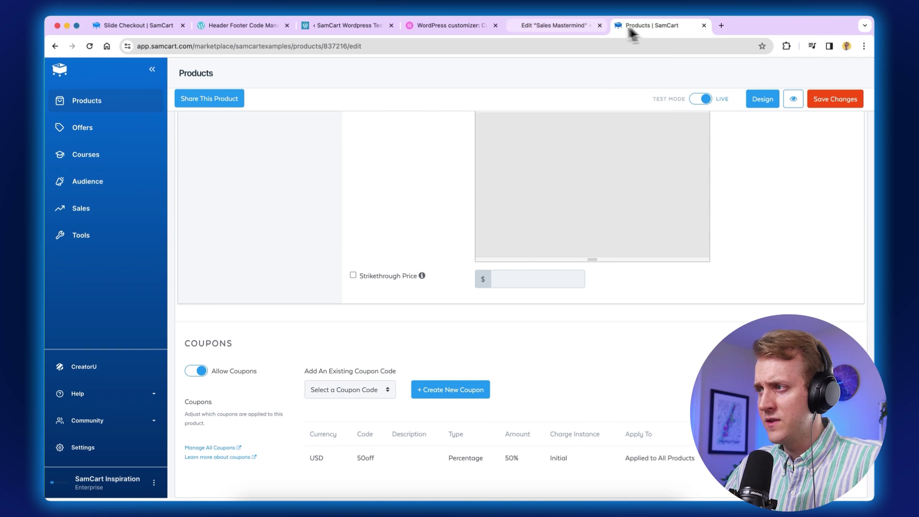
click(561, 26)
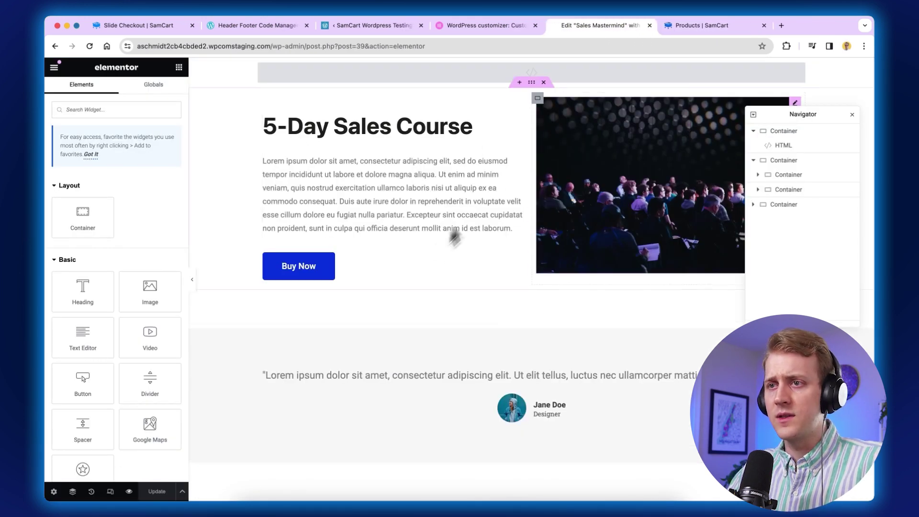
click(534, 80)
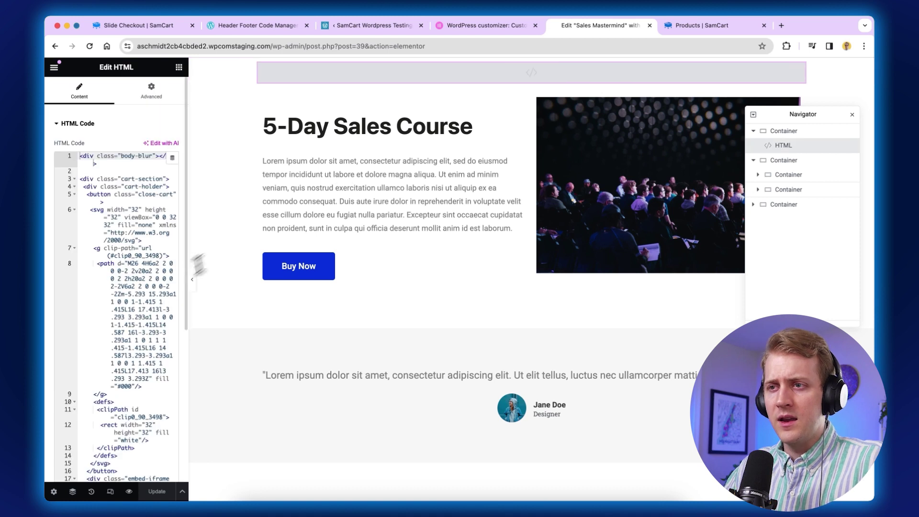
- Set the empty coupon attribute of the sc-checkout tag in the HTML code to 50off
scroll(143, 318, down, 5)
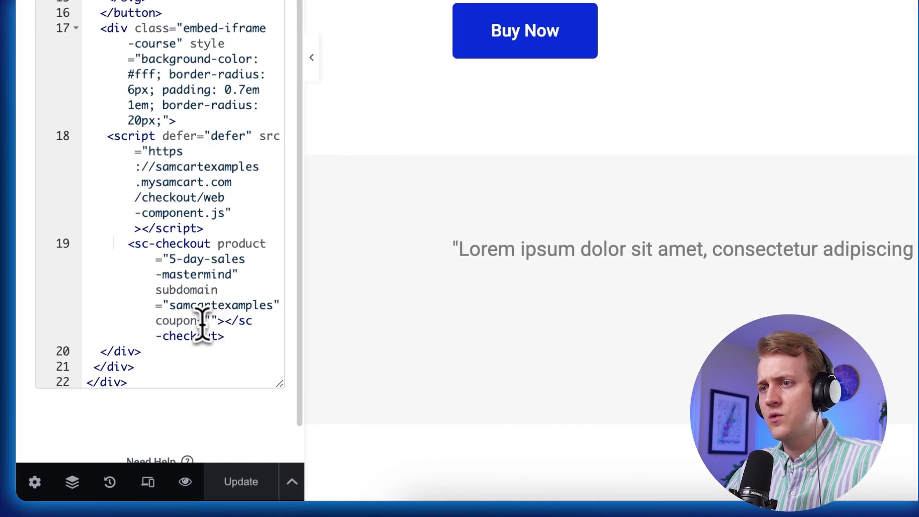
double_click(180, 321)
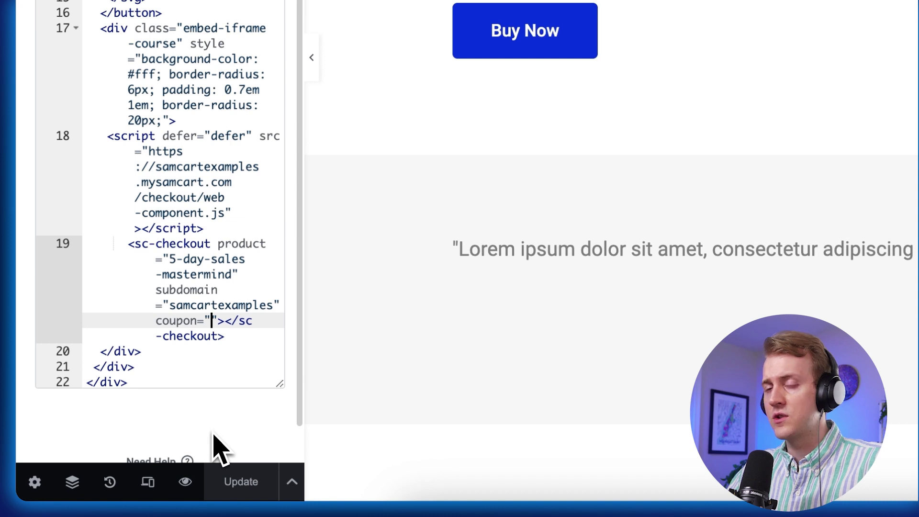
text(50off)
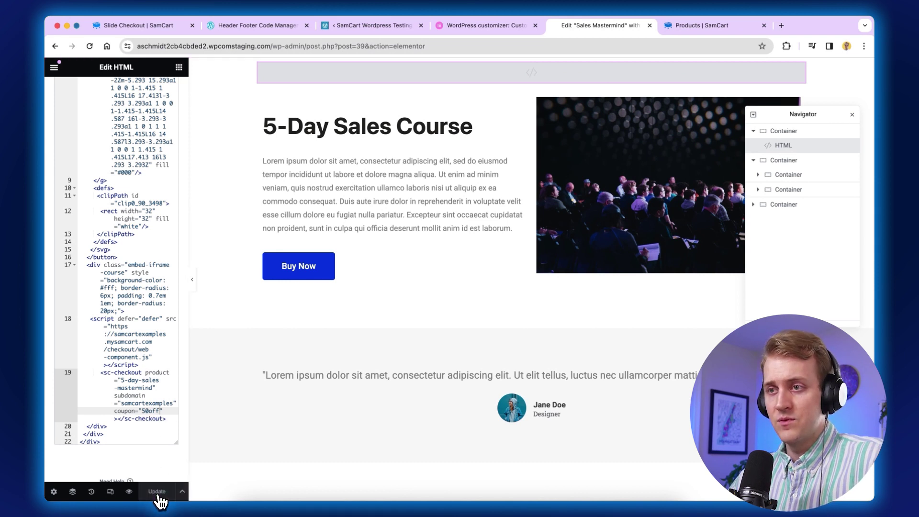
- Update the page, preview it and open the Buy Now slide checkout to test the coupon
click(136, 495)
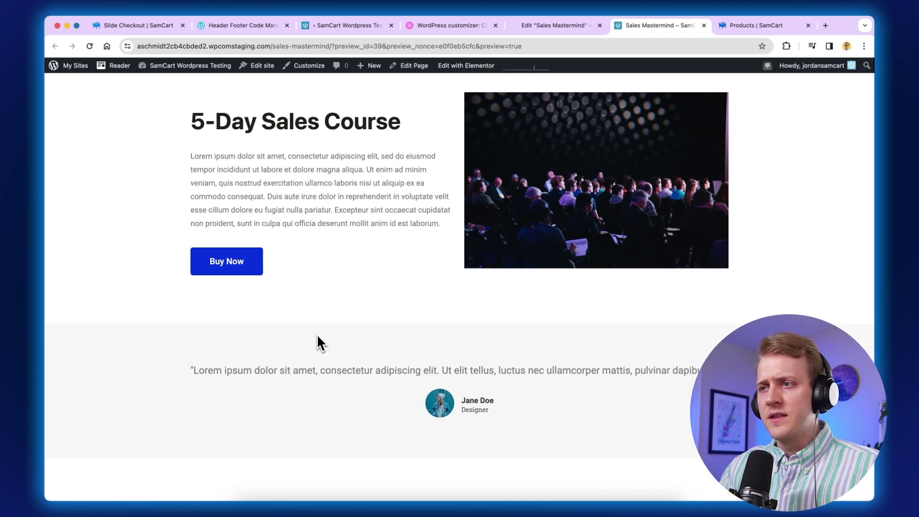
click(235, 267)
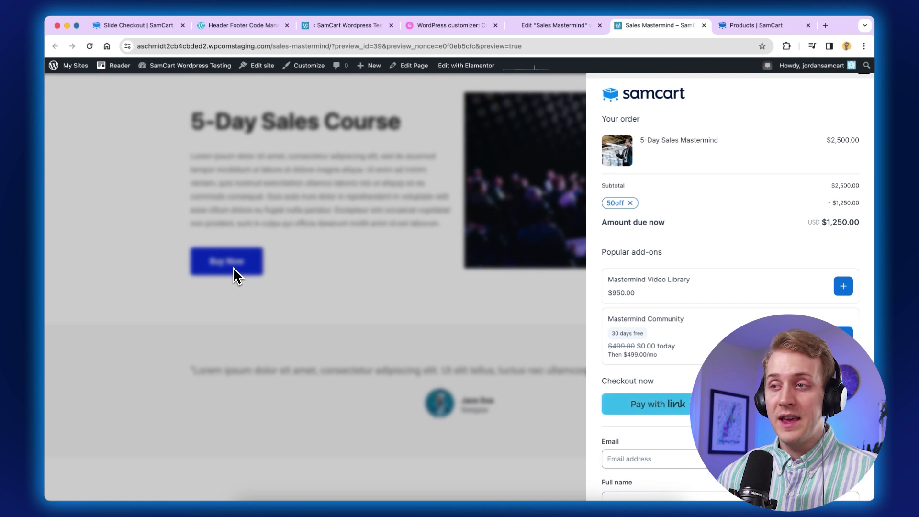